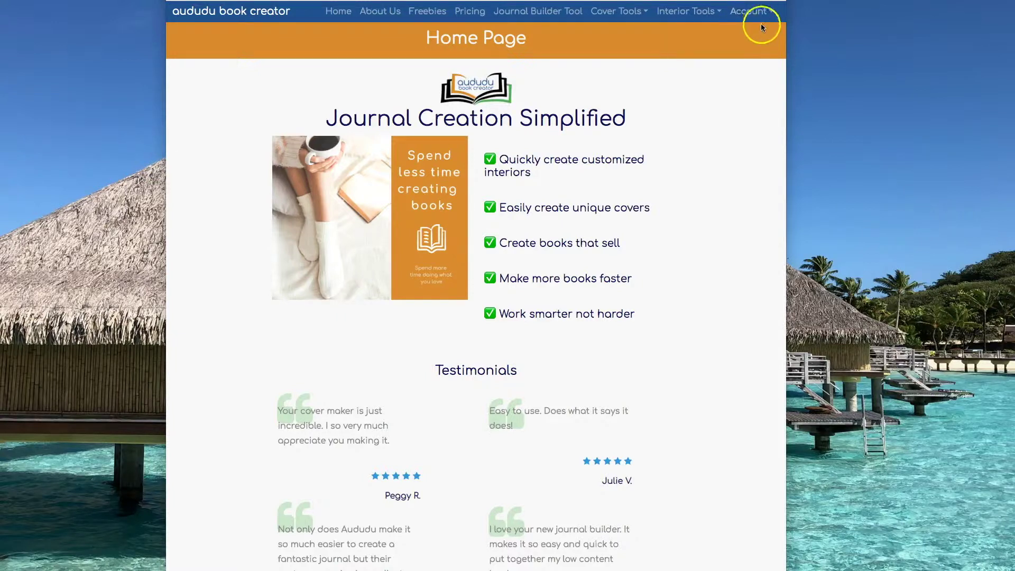
Look through the uploaded image files in Account > Files
{"action": "left_click", "coordinate": [751, 11]}
{"action": "left_click", "coordinate": [723, 51]}
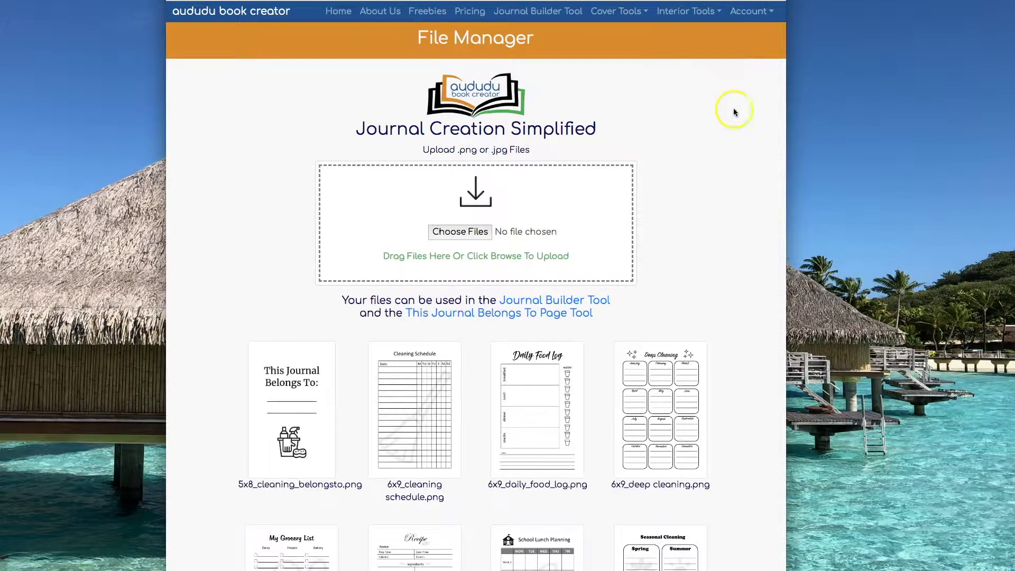
{"action": "scroll", "coordinate": [734, 111], "scroll_direction": "down", "scroll_amount": 8}
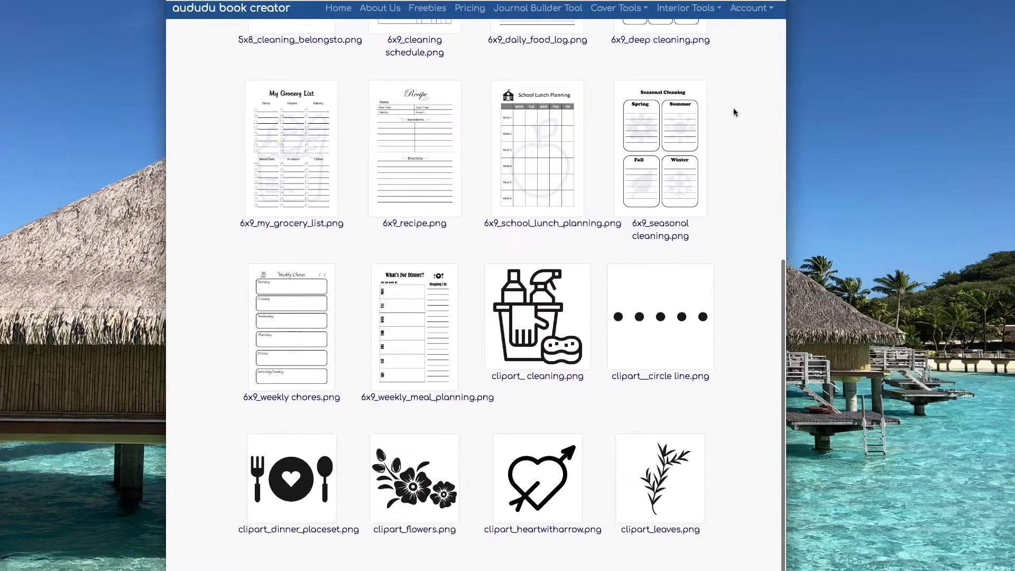
{"action": "scroll", "coordinate": [734, 108], "scroll_direction": "up", "scroll_amount": 8}
Look through the uploaded fonts in Account > Fonts
{"action": "left_click", "coordinate": [747, 13]}
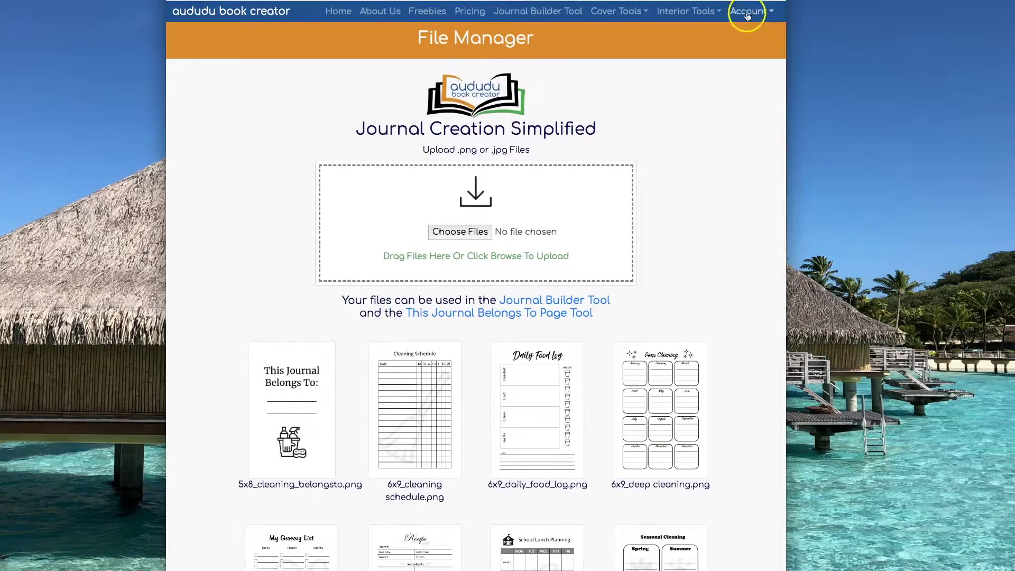
{"action": "left_click", "coordinate": [728, 68]}
{"action": "scroll", "coordinate": [729, 71], "scroll_direction": "down", "scroll_amount": 2}
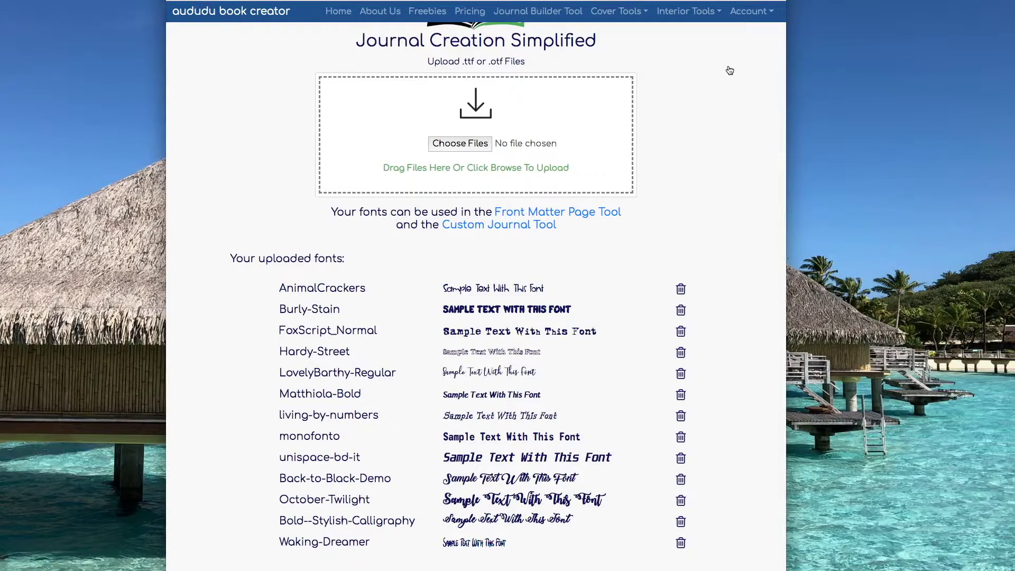
{"action": "scroll", "coordinate": [729, 70], "scroll_direction": "up", "scroll_amount": 3}
Open the Front Matter Page Tool from Interior Tools and show its page type list
{"action": "left_click", "coordinate": [705, 11]}
{"action": "left_click", "coordinate": [701, 106]}
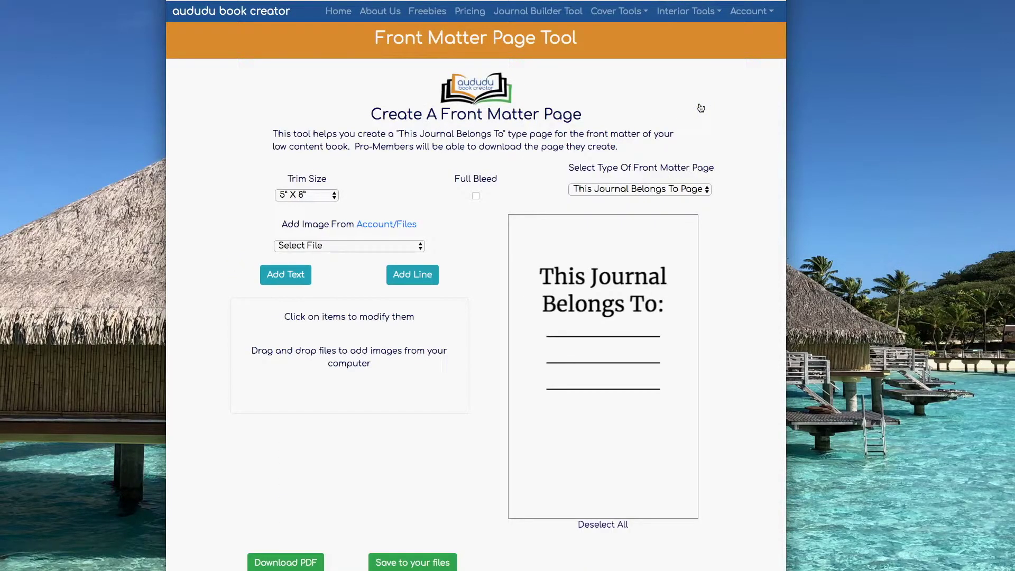
{"action": "left_click", "coordinate": [670, 189]}
{"action": "left_click", "coordinate": [664, 201]}
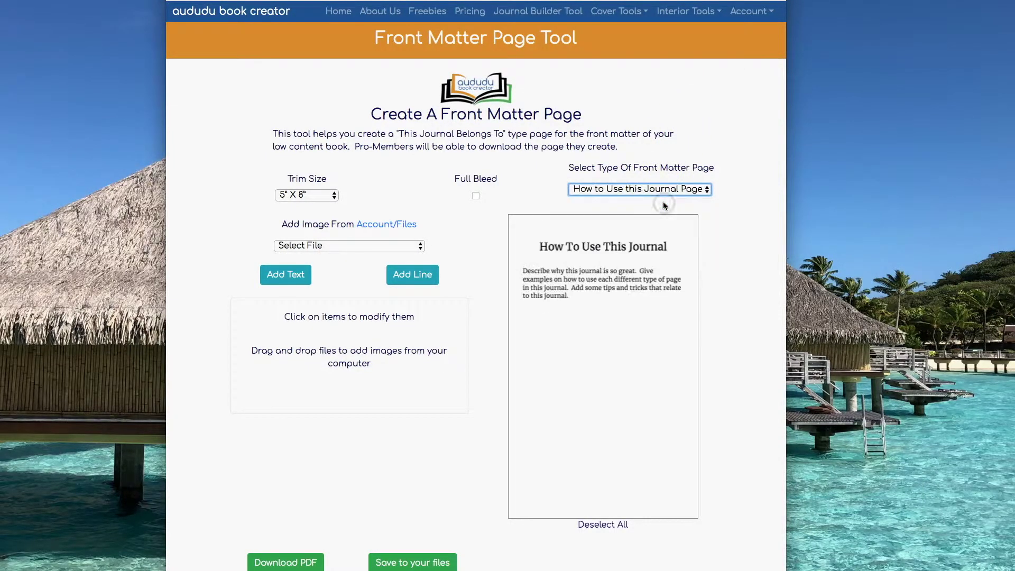
{"action": "left_click", "coordinate": [660, 192]}
{"action": "left_click", "coordinate": [659, 201]}
{"action": "left_click", "coordinate": [659, 189]}
{"action": "left_click", "coordinate": [658, 196]}
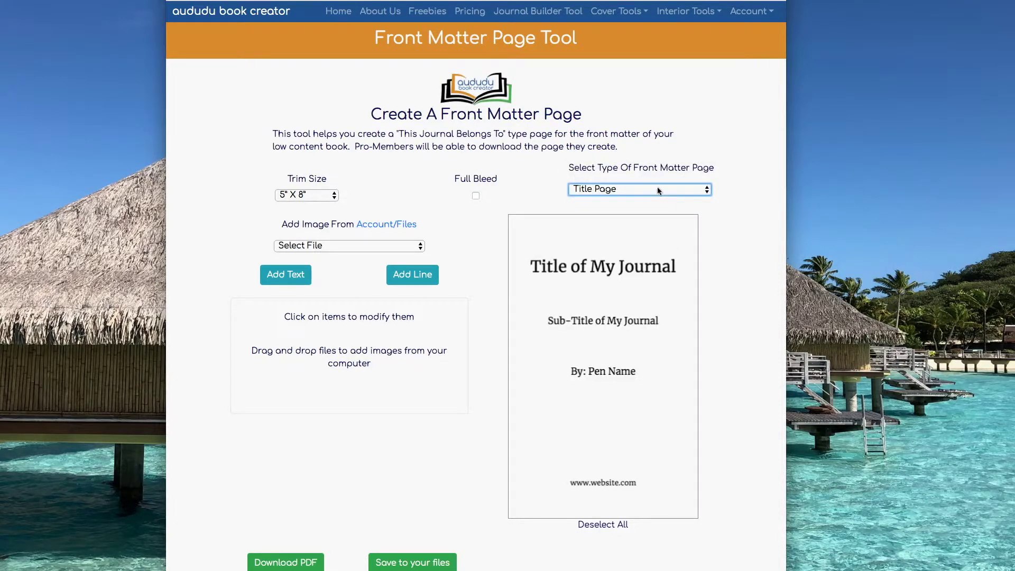
{"action": "left_click", "coordinate": [658, 190]}
{"action": "left_click", "coordinate": [653, 201]}
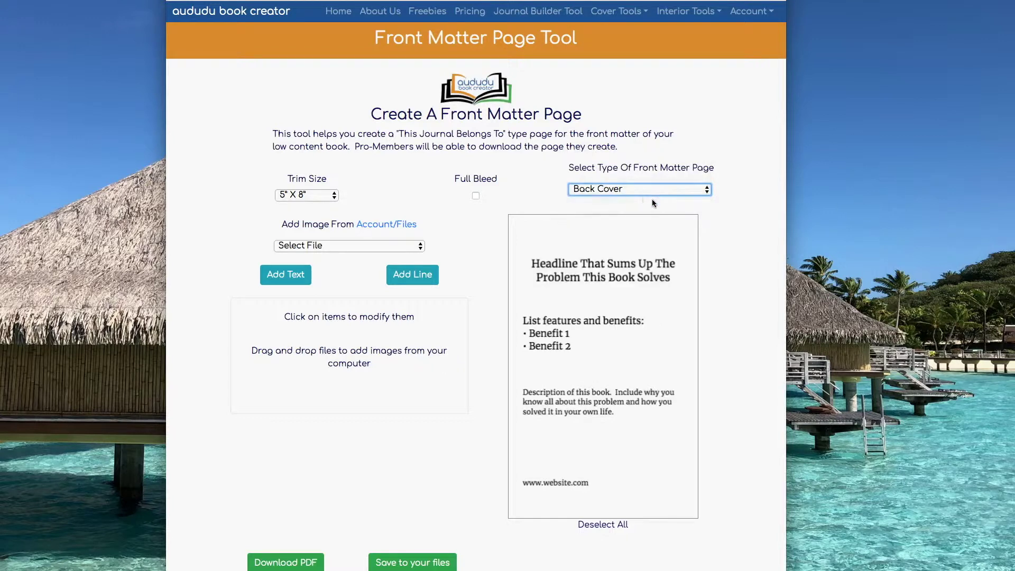
{"action": "left_click", "coordinate": [655, 188]}
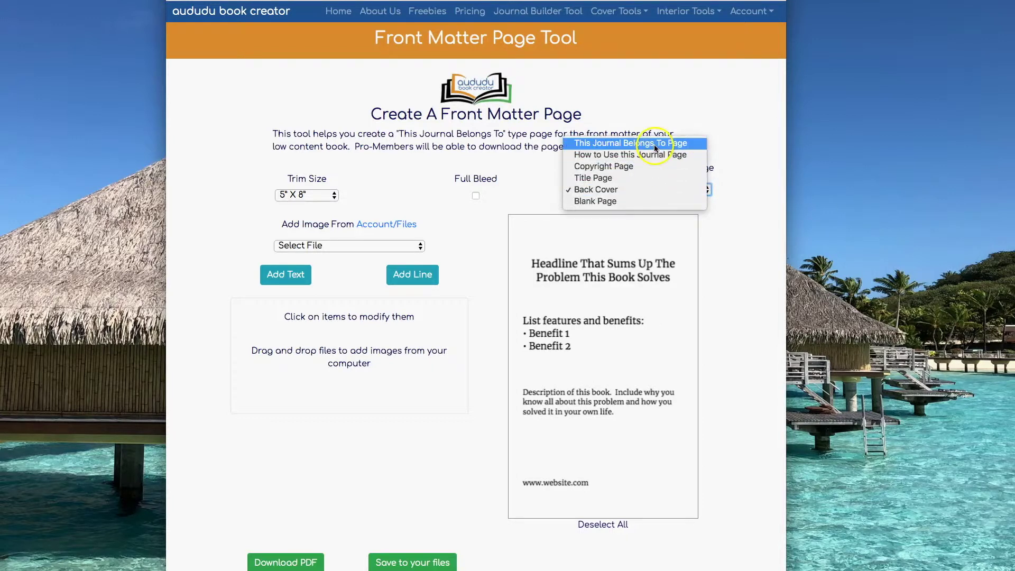
{"action": "left_click", "coordinate": [642, 200]}
{"action": "left_click", "coordinate": [640, 187]}
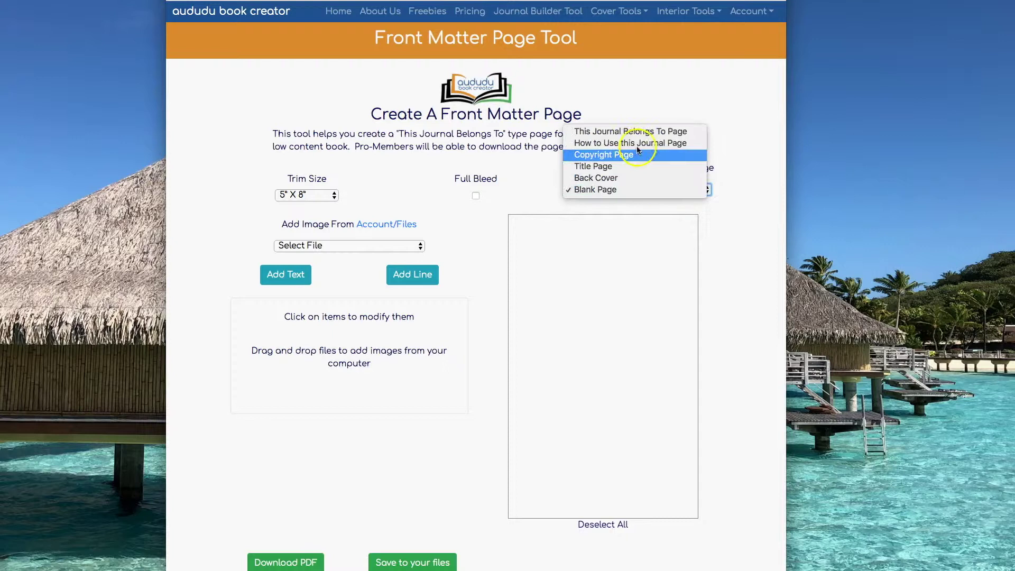
{"action": "left_click", "coordinate": [637, 133]}
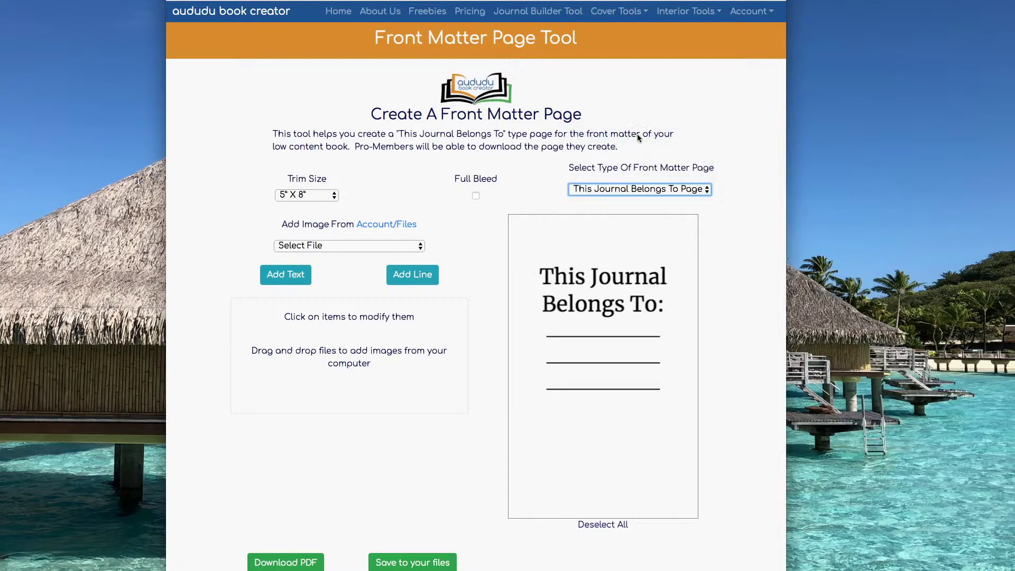
{"action": "left_click", "coordinate": [334, 195]}
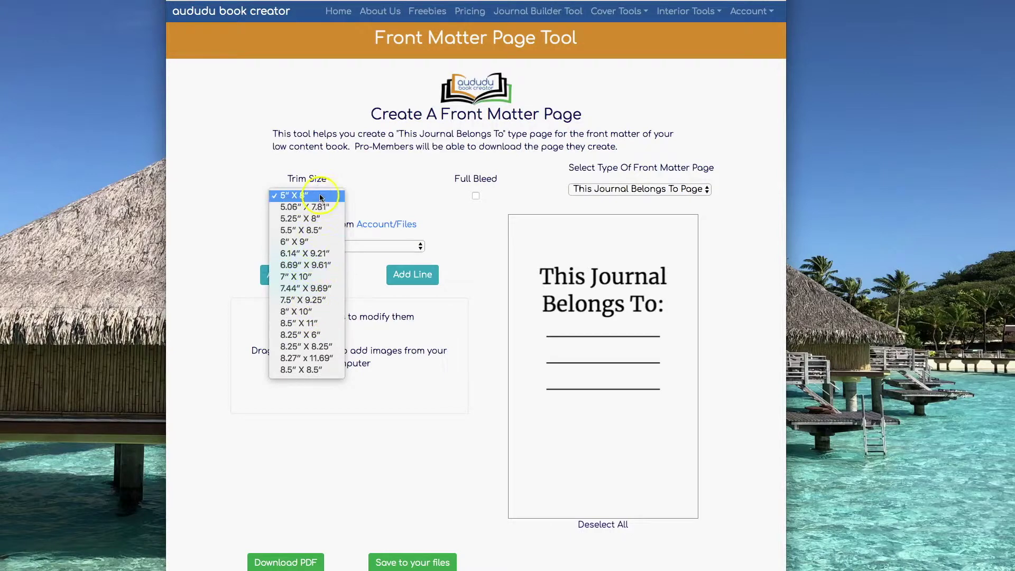
{"action": "left_click", "coordinate": [385, 183]}
{"action": "left_click", "coordinate": [475, 197]}
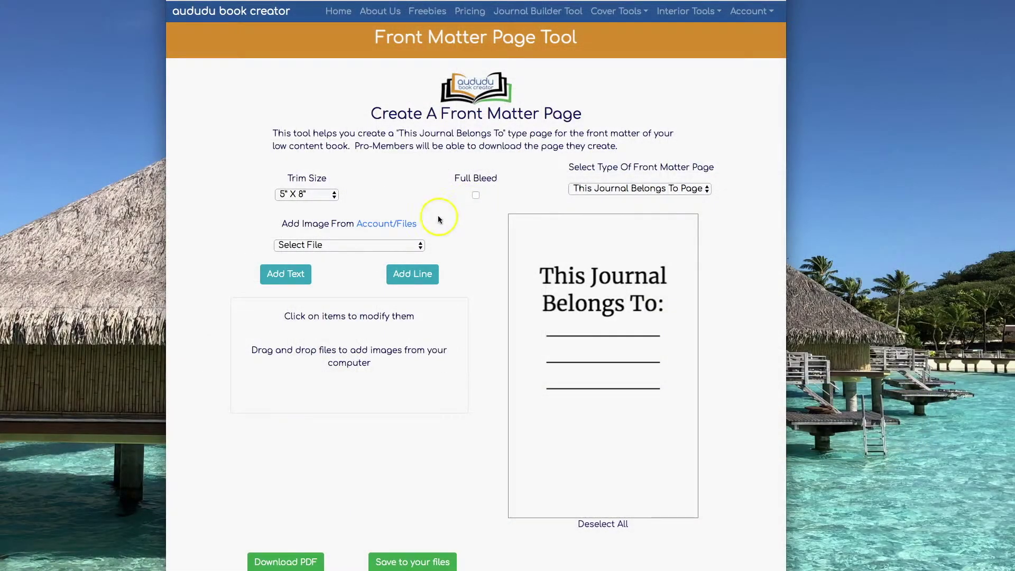
Add the cleaning clipart to the belongs-to page, shrink it and centre it horizontally
{"action": "left_click", "coordinate": [407, 238]}
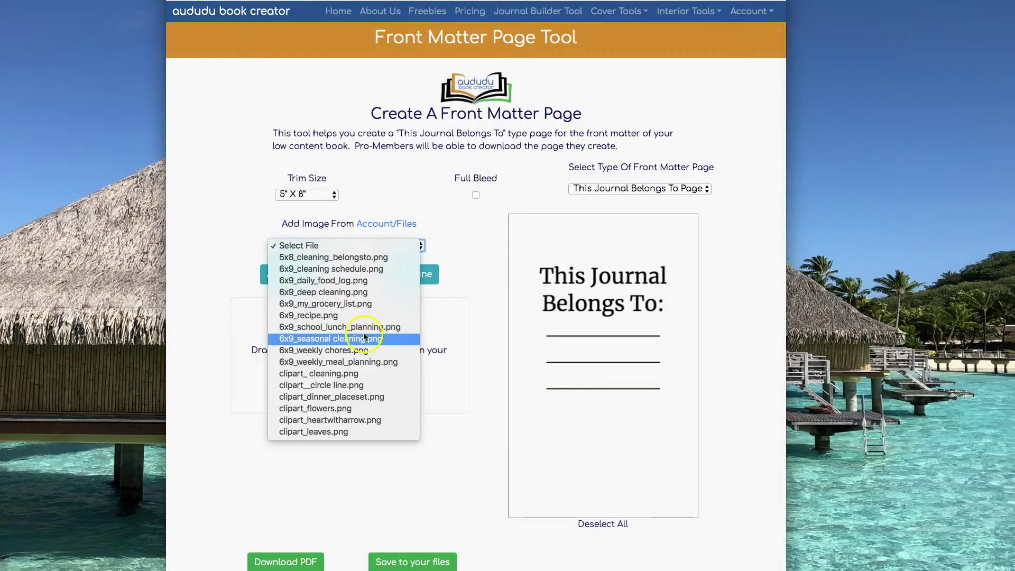
{"action": "left_click", "coordinate": [348, 374]}
{"action": "left_click", "coordinate": [597, 468]}
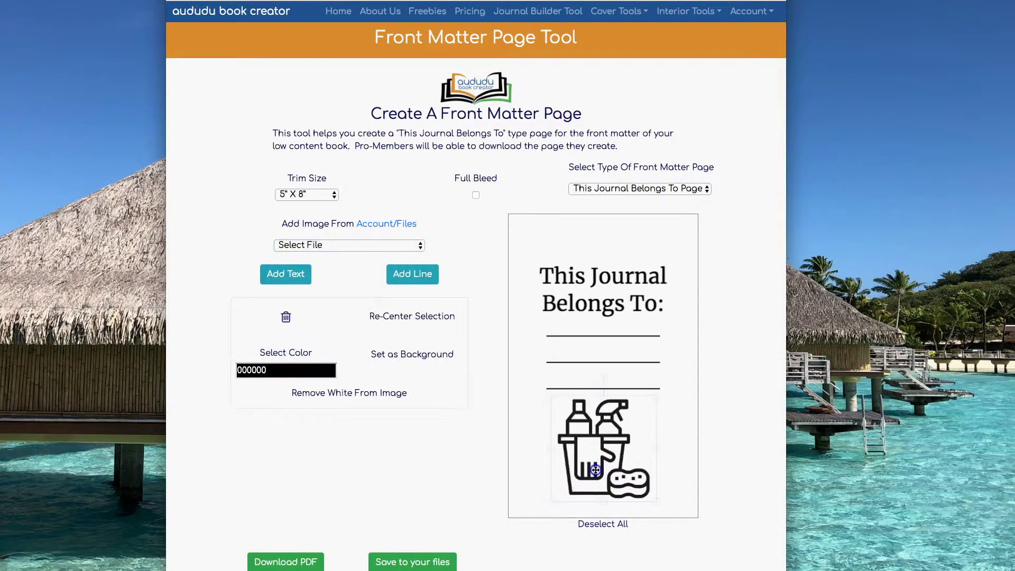
{"action": "mouse_move", "coordinate": [550, 393]}
{"action": "left_mouse_down"}
{"action": "mouse_move", "coordinate": [600, 453]}
{"action": "mouse_move", "coordinate": [555, 414]}
{"action": "mouse_move", "coordinate": [562, 404]}
{"action": "left_mouse_up"}
{"action": "left_click", "coordinate": [406, 317]}
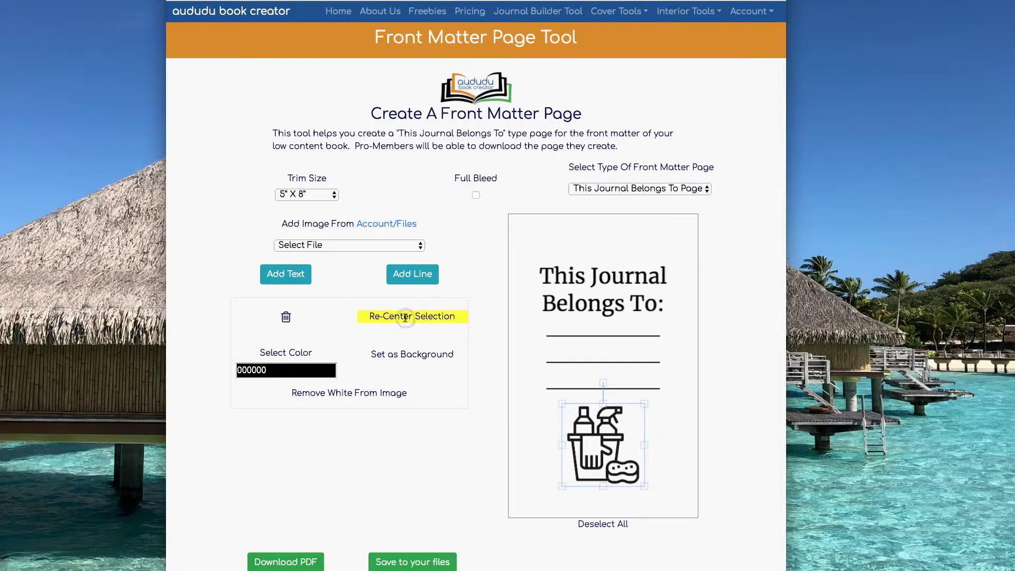
{"action": "left_click", "coordinate": [523, 333]}
Delete the first writing line and move the remaining two lines up, centred
{"action": "left_click", "coordinate": [573, 344]}
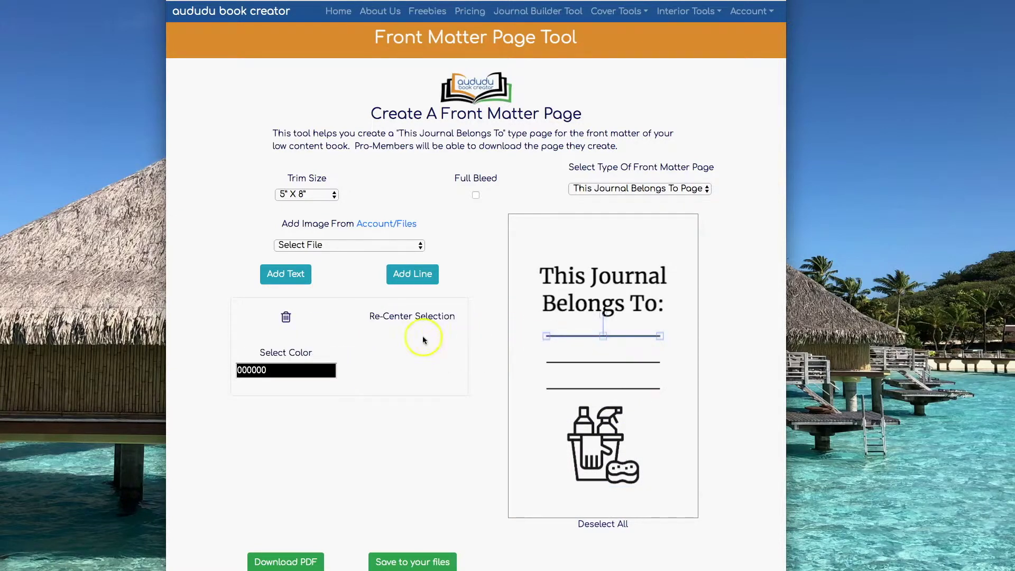
{"action": "left_click", "coordinate": [285, 318]}
{"action": "left_click", "coordinate": [562, 33]}
{"action": "left_click_drag", "start_coordinate": [537, 346], "coordinate": [679, 398]}
{"action": "left_click_drag", "start_coordinate": [617, 377], "coordinate": [615, 363]}
{"action": "left_click", "coordinate": [403, 316]}
Set the heading to Petit Formal Script, nudge it up and re-centre it
{"action": "left_click", "coordinate": [576, 302]}
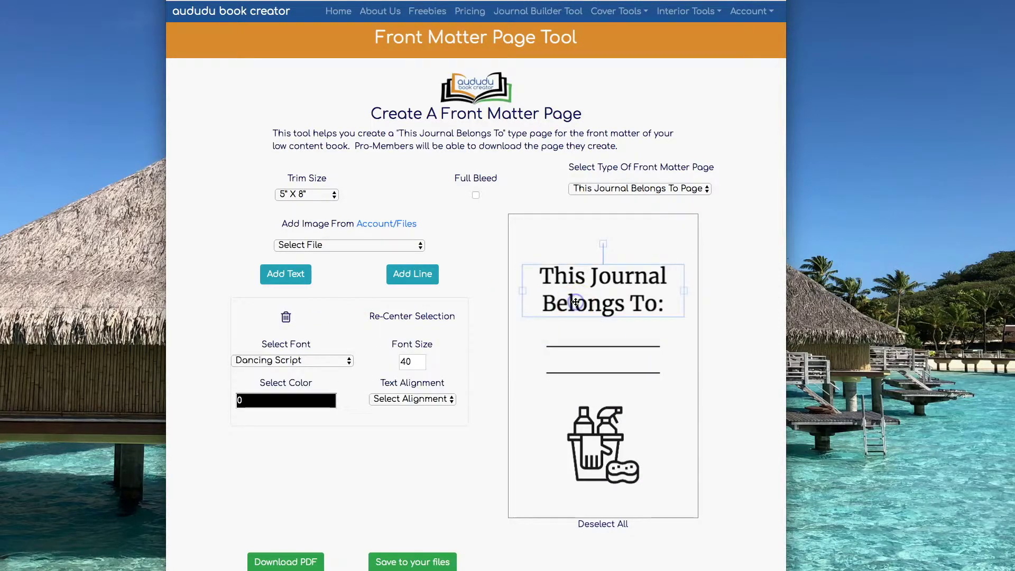
{"action": "left_click", "coordinate": [332, 357]}
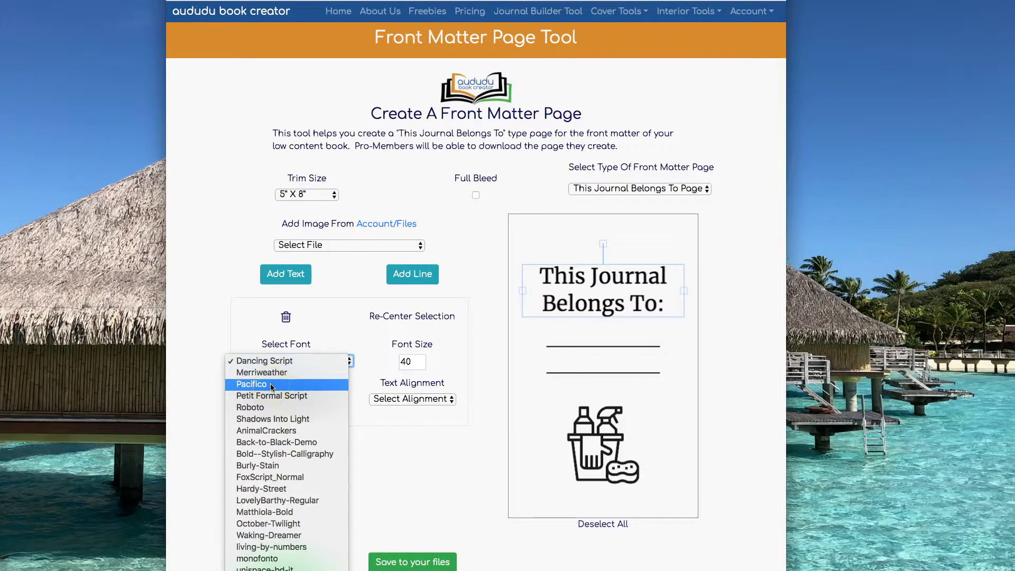
{"action": "left_click", "coordinate": [272, 398]}
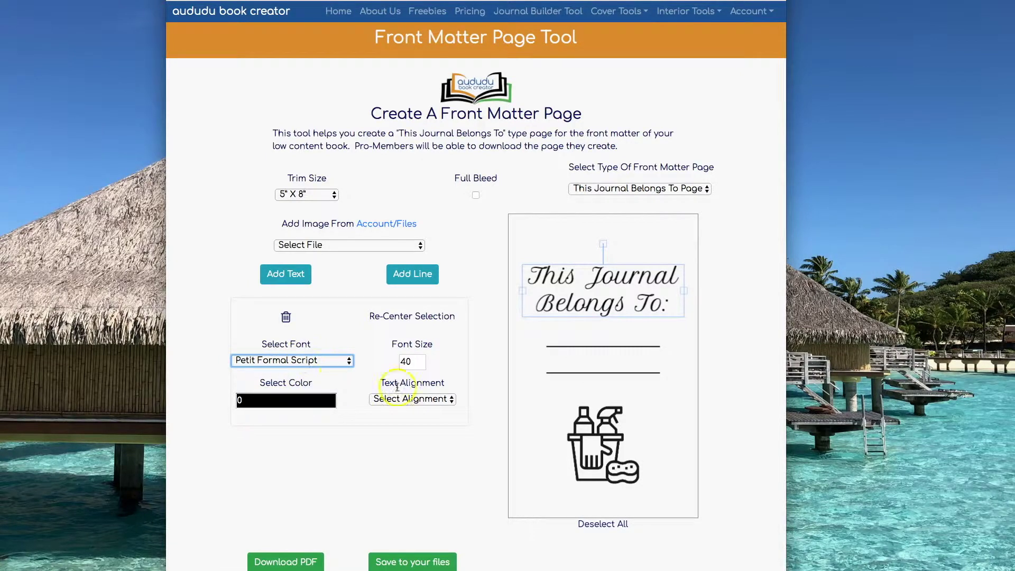
{"action": "left_click", "coordinate": [603, 524]}
{"action": "left_click_drag", "start_coordinate": [587, 275], "coordinate": [586, 266]}
{"action": "left_click", "coordinate": [415, 315]}
Move the upper writing line slightly higher on the page
{"action": "left_click", "coordinate": [569, 346]}
{"action": "left_click_drag", "start_coordinate": [570, 346], "coordinate": [570, 339]}
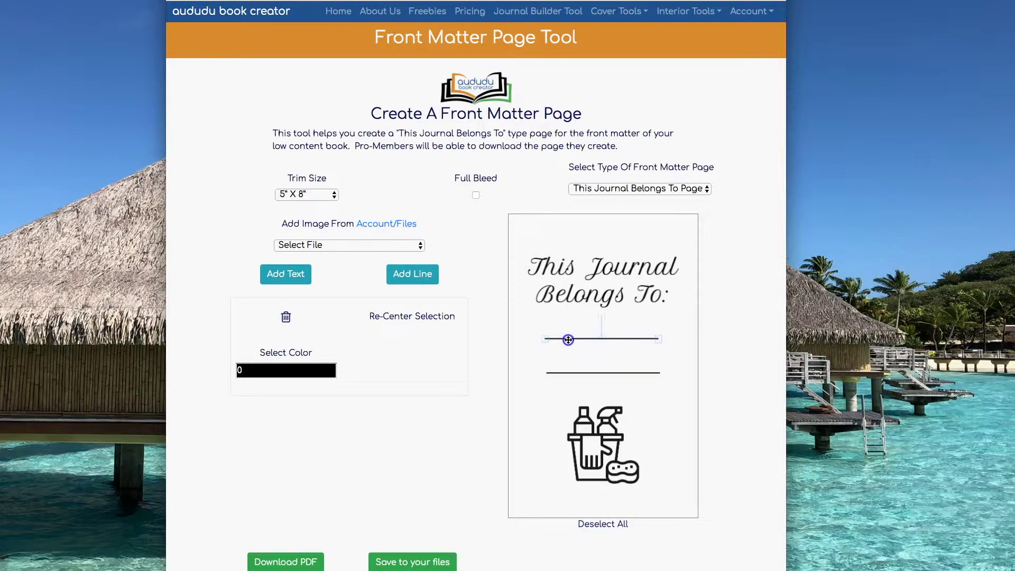
{"action": "left_click", "coordinate": [535, 512]}
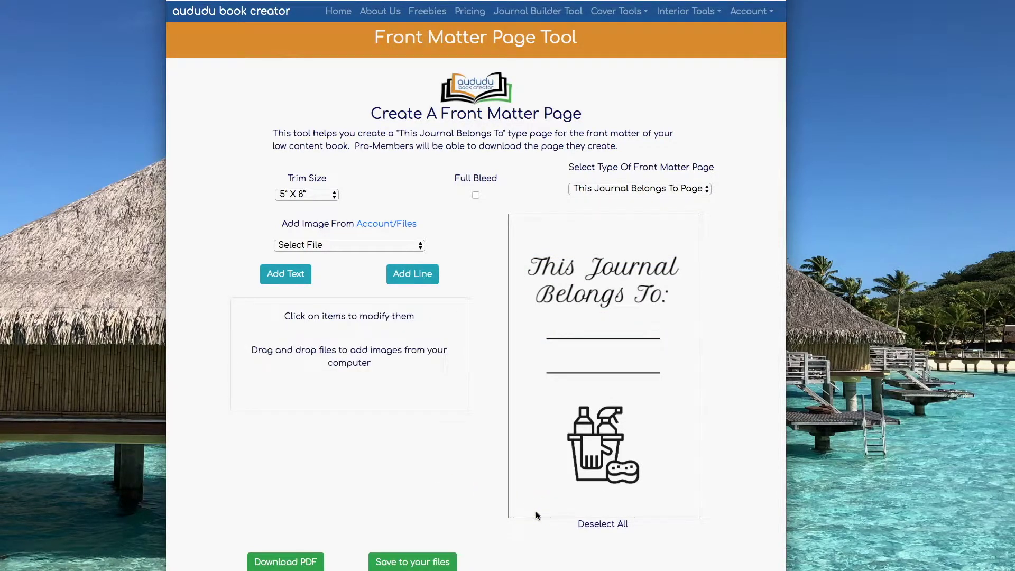
Save the page to your files as cleaning_belongs_to
{"action": "left_click", "coordinate": [420, 564]}
{"action": "type", "text": "cleaning_belongs_to"}
{"action": "left_click", "coordinate": [567, 59]}
{"action": "left_click", "coordinate": [638, 189]}
Switch to the How to Use this Journal page and paste the cleaning instructions into its description
{"action": "left_click", "coordinate": [639, 198]}
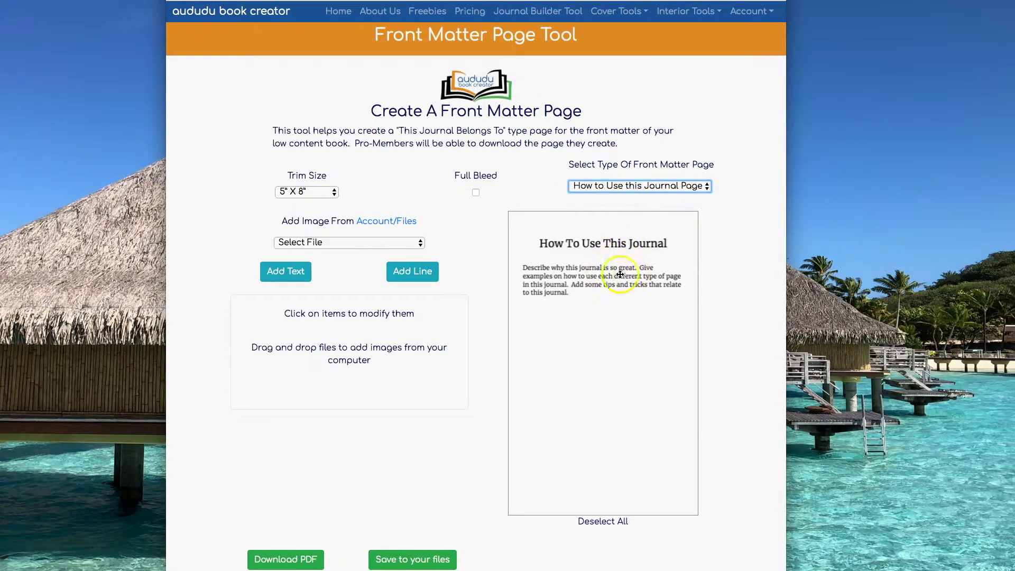
{"action": "left_click", "coordinate": [585, 276]}
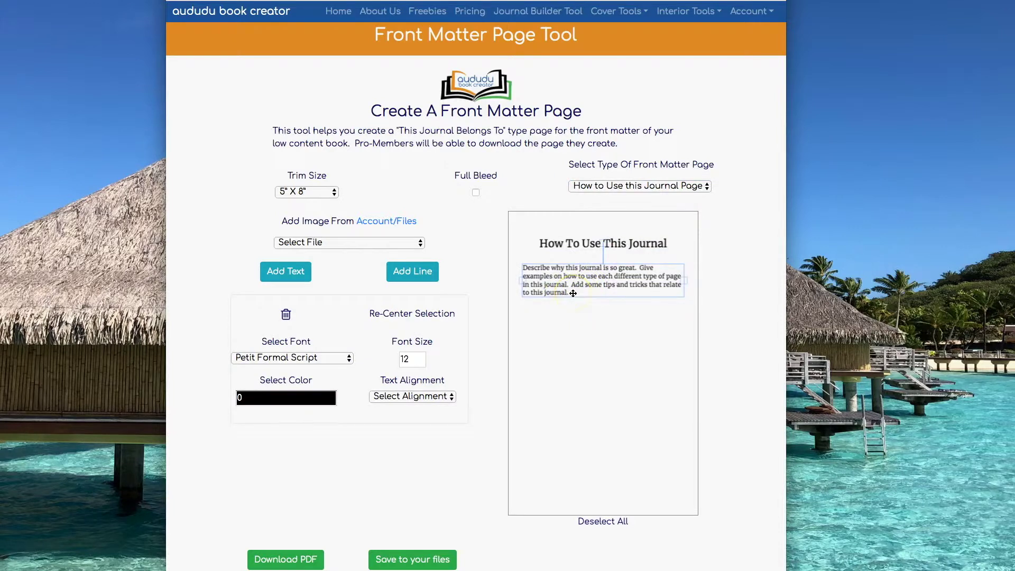
{"action": "double_click", "coordinate": [550, 277]}
{"action": "type", "text": "Thi"}
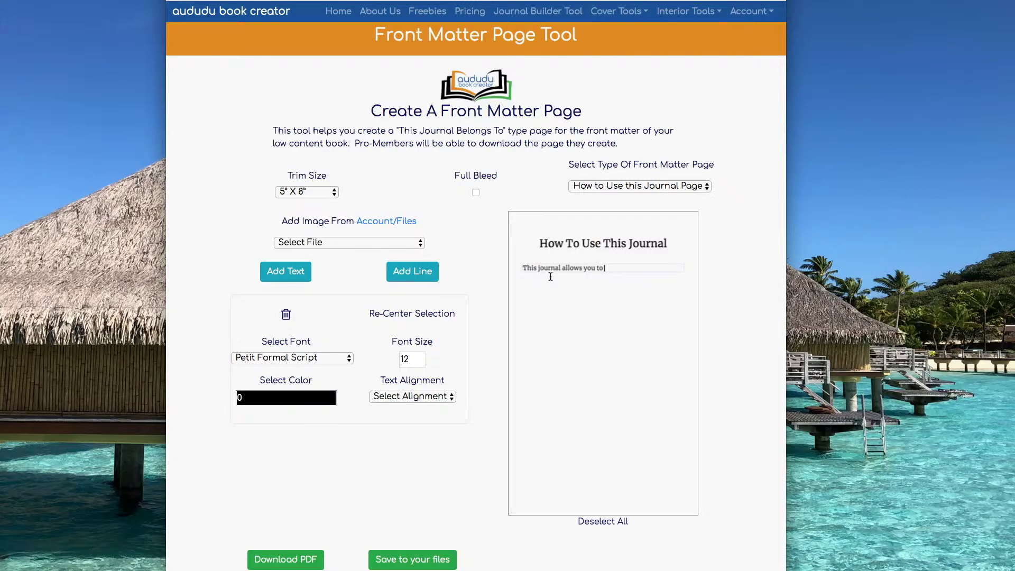
{"action": "type", "text": "s journal allows you to"}
{"action": "key", "text": "ctrl+a"}
{"action": "type", "text": "Use this journal to plan out your cleaning tasks for an entire year!  Use the seasonal page to record all the tasks you need to do for a particual time of the year.  ... ... ..."}
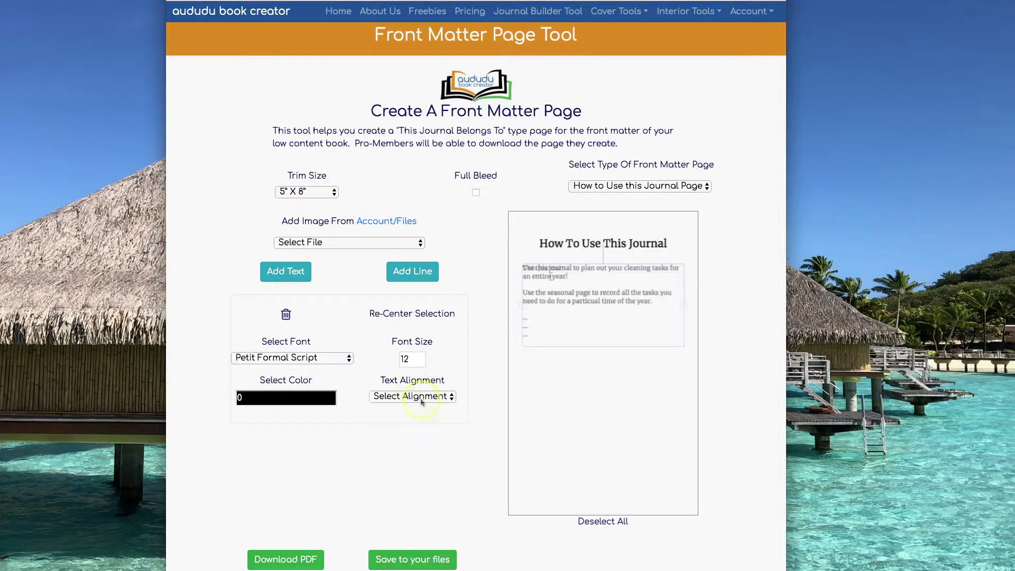
Set the description text alignment to Left
{"action": "left_click", "coordinate": [439, 399]}
{"action": "left_click", "coordinate": [432, 419]}
{"action": "left_click", "coordinate": [444, 398]}
{"action": "left_click", "coordinate": [438, 407]}
{"action": "left_click", "coordinate": [439, 399]}
{"action": "left_click", "coordinate": [439, 403]}
{"action": "left_click", "coordinate": [439, 402]}
{"action": "left_click", "coordinate": [432, 363]}
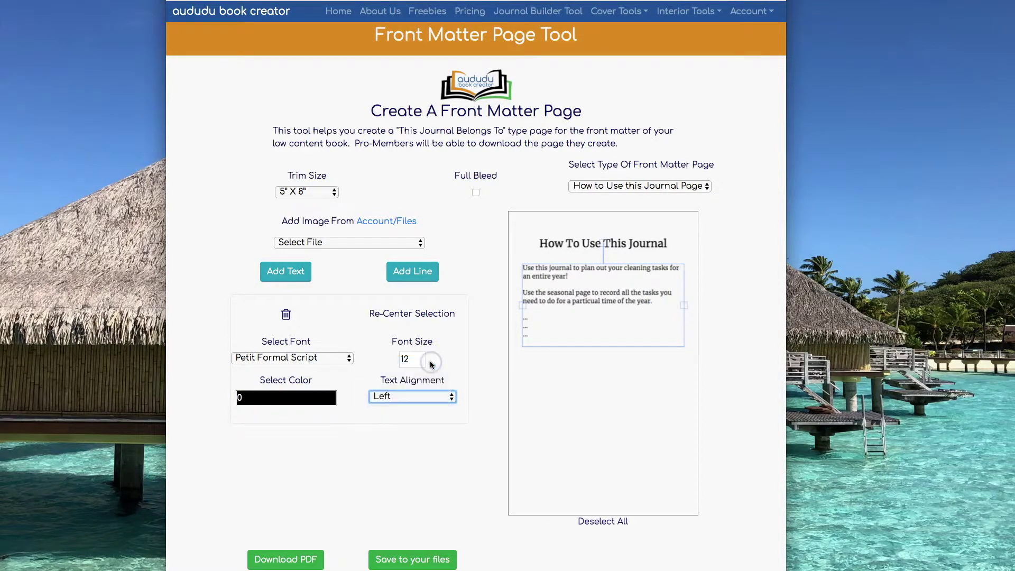
{"action": "left_click", "coordinate": [432, 446]}
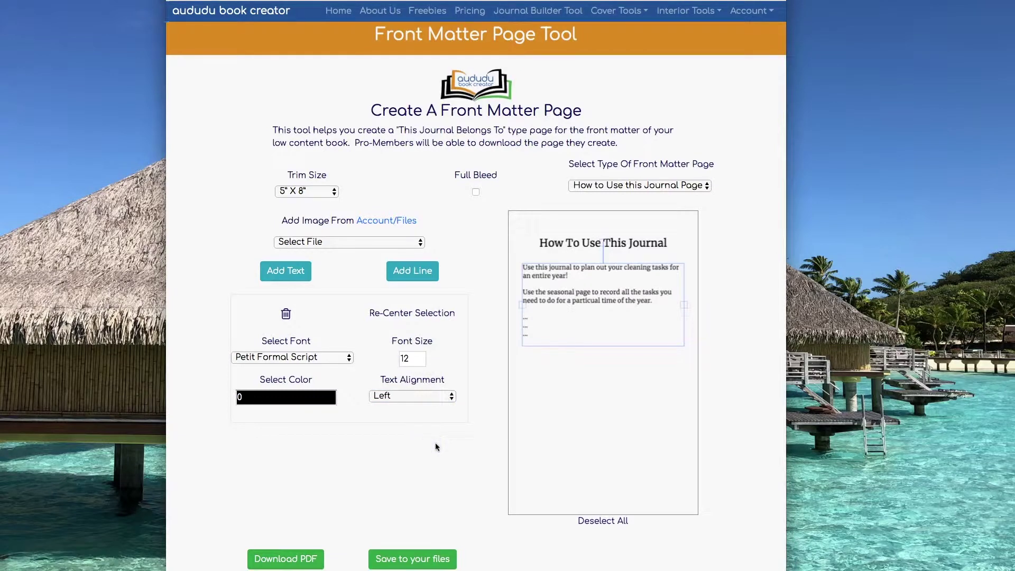
Change the title and body text font to Matthiola-Bold
{"action": "left_click_drag", "start_coordinate": [517, 225], "coordinate": [643, 360]}
{"action": "left_click", "coordinate": [324, 358]}
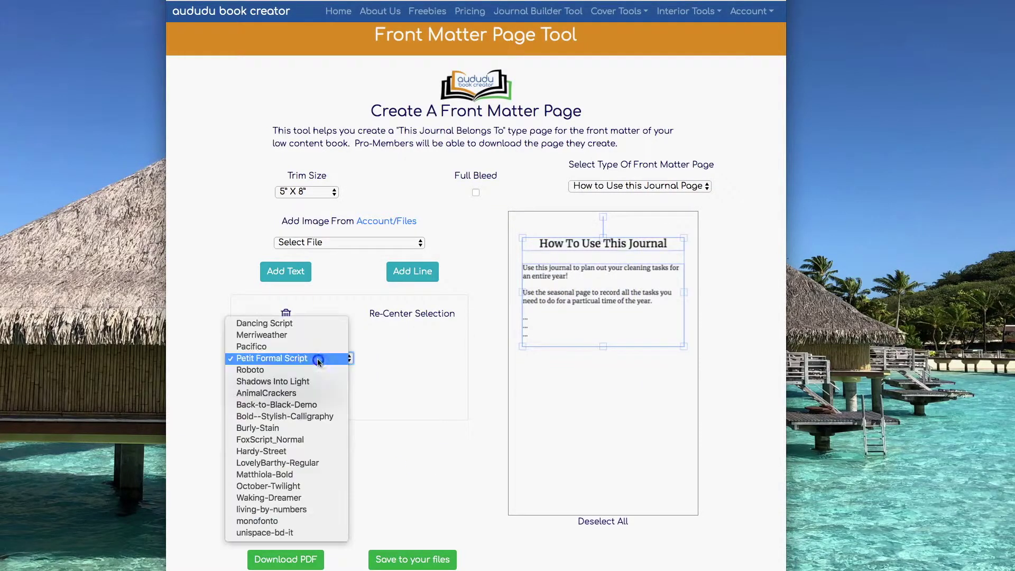
{"action": "left_click", "coordinate": [315, 441]}
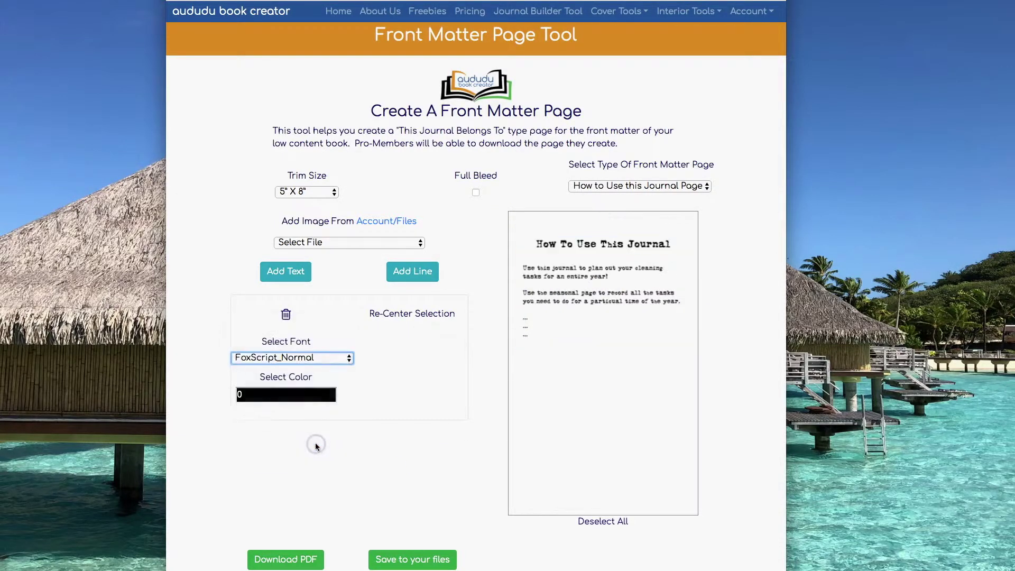
{"action": "left_click", "coordinate": [321, 358]}
{"action": "left_click", "coordinate": [306, 394]}
{"action": "left_click", "coordinate": [311, 359]}
{"action": "left_click", "coordinate": [308, 392]}
{"action": "left_click_drag", "start_coordinate": [522, 229], "coordinate": [685, 352]}
{"action": "left_click", "coordinate": [311, 358]}
Increase the page title's font size to 21
{"action": "left_click", "coordinate": [301, 324]}
{"action": "left_click", "coordinate": [603, 244]}
{"action": "left_click", "coordinate": [420, 359]}
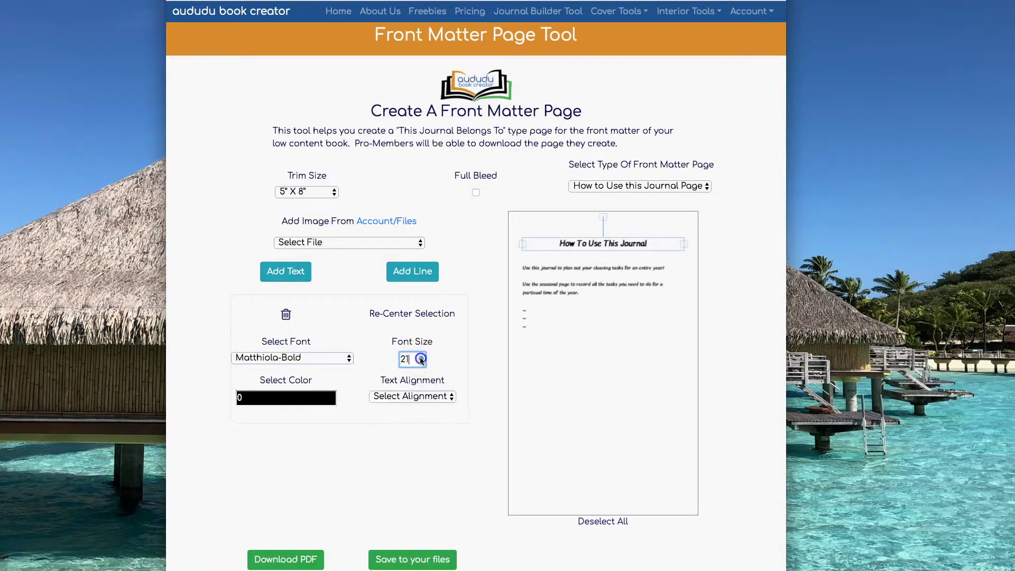
{"action": "left_click", "coordinate": [532, 413]}
Save the how-to page to your files as cleaning_howto
{"action": "left_click", "coordinate": [423, 561]}
{"action": "type", "text": "cleaning_howto"}
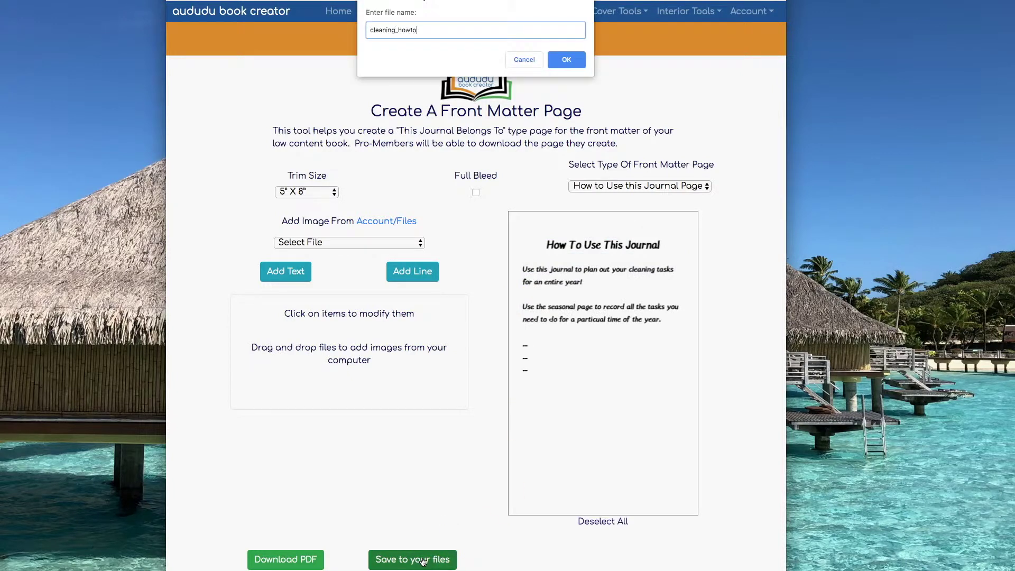
{"action": "left_click", "coordinate": [571, 59]}
Switch to the Copyright Page template and select its copyright line
{"action": "left_click", "coordinate": [688, 187]}
{"action": "left_click", "coordinate": [674, 198]}
{"action": "left_click", "coordinate": [614, 301]}
Replace <Your Brand Name> in the copyright line with Awesome Cleaning Journals
{"action": "left_click", "coordinate": [613, 301]}
{"action": "left_click_drag", "start_coordinate": [599, 302], "coordinate": [664, 303]}
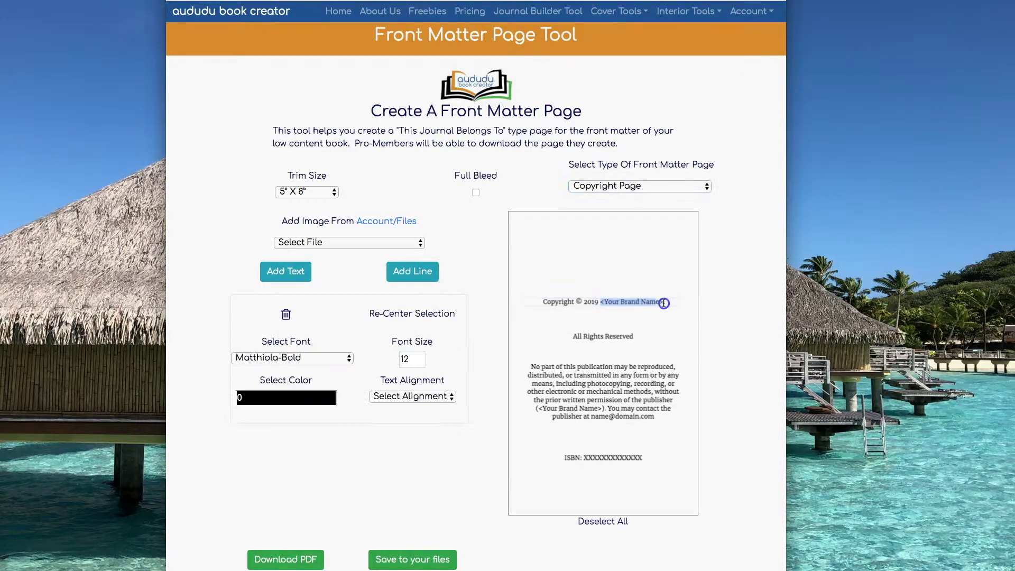
{"action": "key", "text": "BackSpace"}
{"action": "type", "text": "Awesome Cleaning J"}
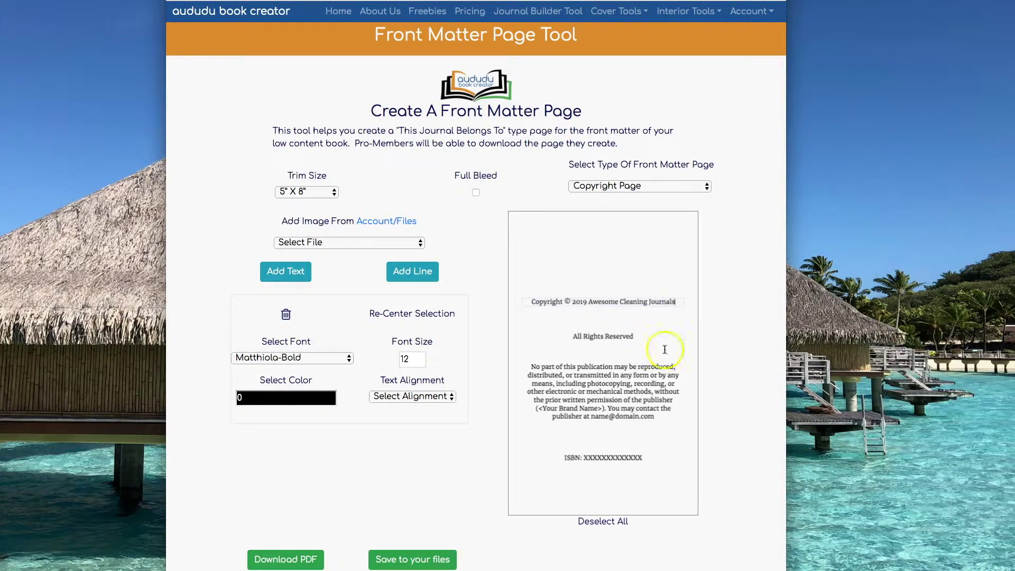
Copy Awesome Cleaning Journals over the brand placeholder in the permissions paragraph
{"action": "left_click", "coordinate": [608, 412]}
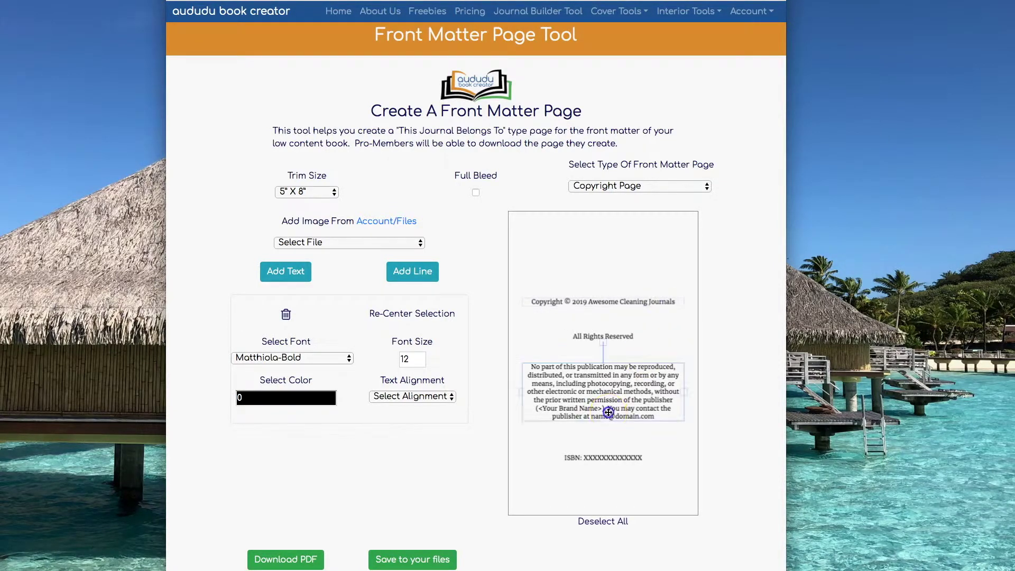
{"action": "left_click", "coordinate": [601, 300]}
{"action": "left_click_drag", "start_coordinate": [588, 301], "coordinate": [675, 304]}
{"action": "key", "text": "super+c"}
{"action": "left_click", "coordinate": [587, 411]}
{"action": "left_click_drag", "start_coordinate": [539, 409], "coordinate": [604, 410]}
{"action": "key", "text": "super+v"}
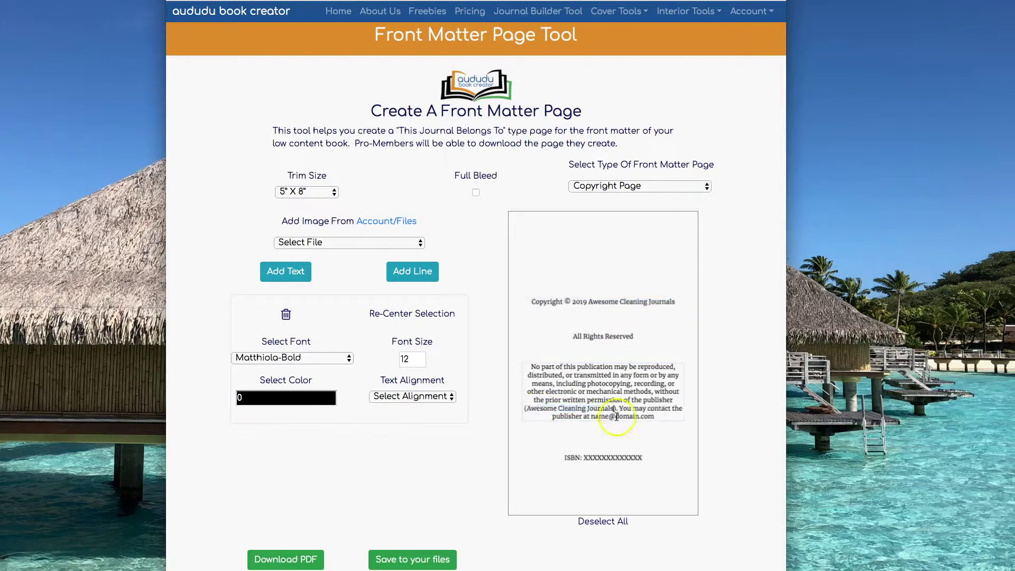
{"action": "type", "text": "ning"}
Correct the publisher contact e-mail address in the paragraph
{"action": "left_click", "coordinate": [581, 417]}
{"action": "type", "text": "info"}
{"action": "left_click", "coordinate": [591, 459]}
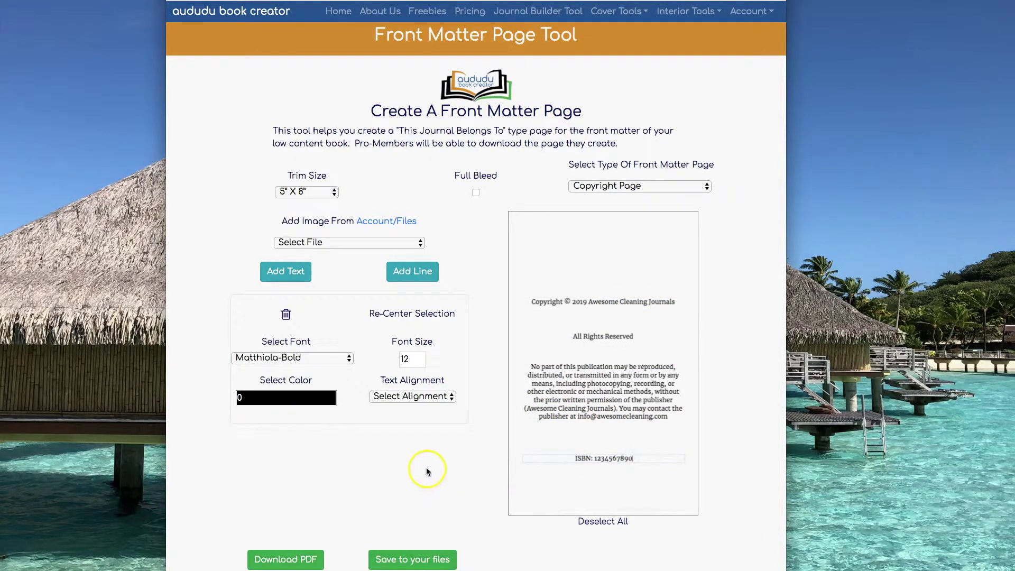
Save the copyright page to your files as cleaning_copyright
{"action": "left_click", "coordinate": [418, 560]}
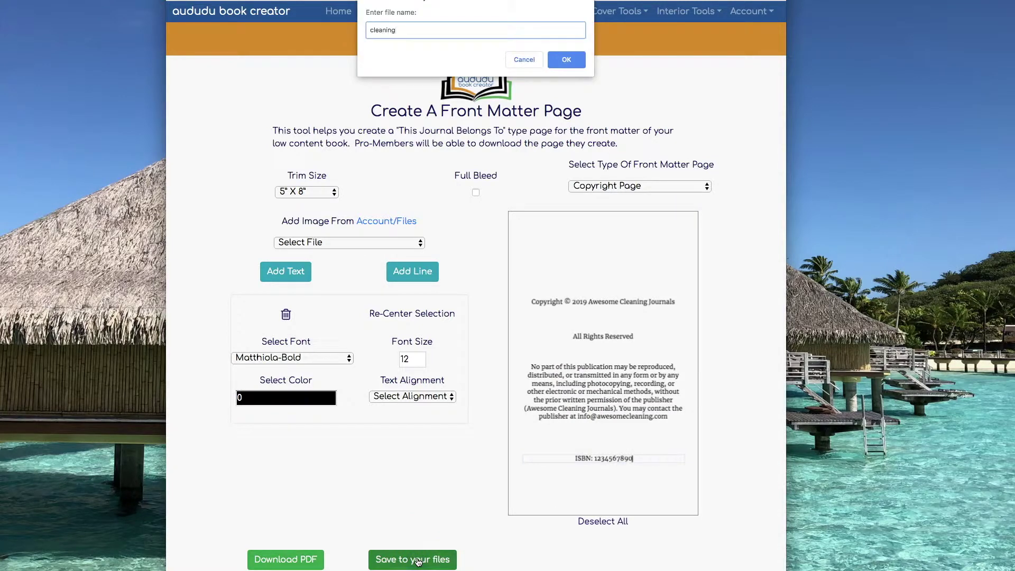
{"action": "left_click", "coordinate": [565, 58]}
{"action": "left_click", "coordinate": [687, 187]}
On the Title Page, enter title 'Awesome Cleaning Journal', subtitle '52 weeks to a cleaner home' and the brand as author
{"action": "left_click", "coordinate": [670, 197]}
{"action": "left_click", "coordinate": [573, 262]}
{"action": "type", "text": "Awesome Cleaning Journal"}
{"action": "left_click", "coordinate": [603, 318]}
{"action": "type", "text": "52 weeks to a cleaner home"}
{"action": "left_click_drag", "start_coordinate": [588, 368], "coordinate": [635, 368]}
{"action": "type", "text": "Awseome Cleaning Journals"}
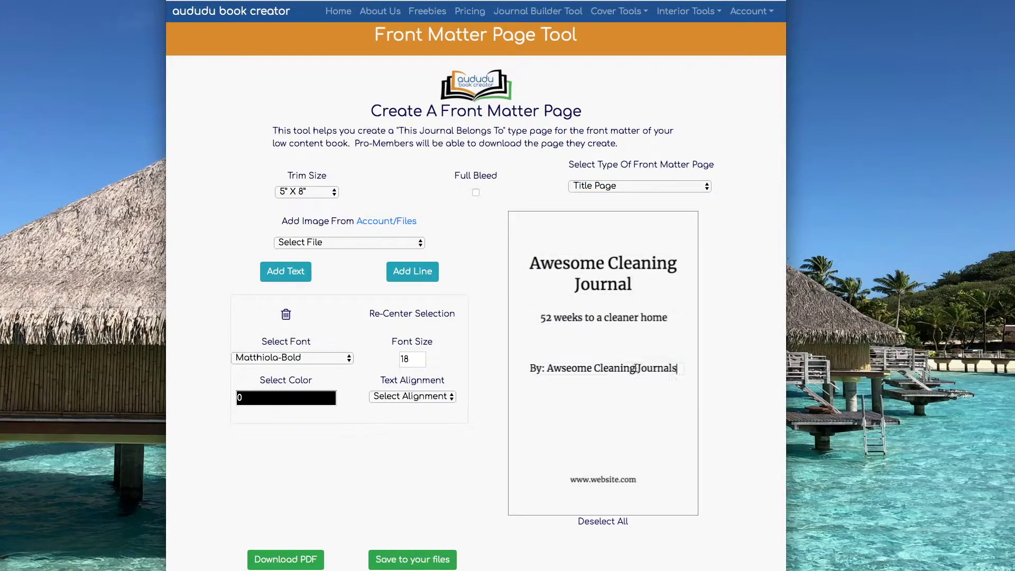
Fix the 'Awseome' typo in the author line and capitalise Cleaner and Home in the subtitle
{"action": "left_click", "coordinate": [566, 367]}
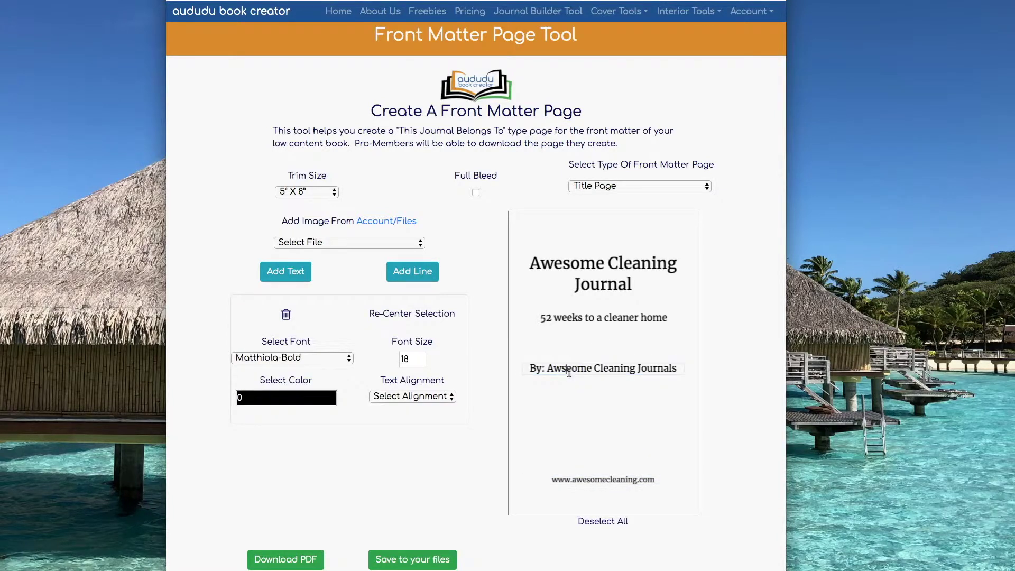
{"action": "key", "text": "BackSpace"}
{"action": "key", "text": "BackSpace"}
{"action": "type", "text": "es"}
{"action": "left_click", "coordinate": [645, 313]}
{"action": "left_click", "coordinate": [609, 319]}
{"action": "key", "text": "BackSpace"}
{"action": "type", "text": "C"}
{"action": "left_click", "coordinate": [646, 319]}
{"action": "key", "text": "BackSpace"}
{"action": "type", "text": "H"}
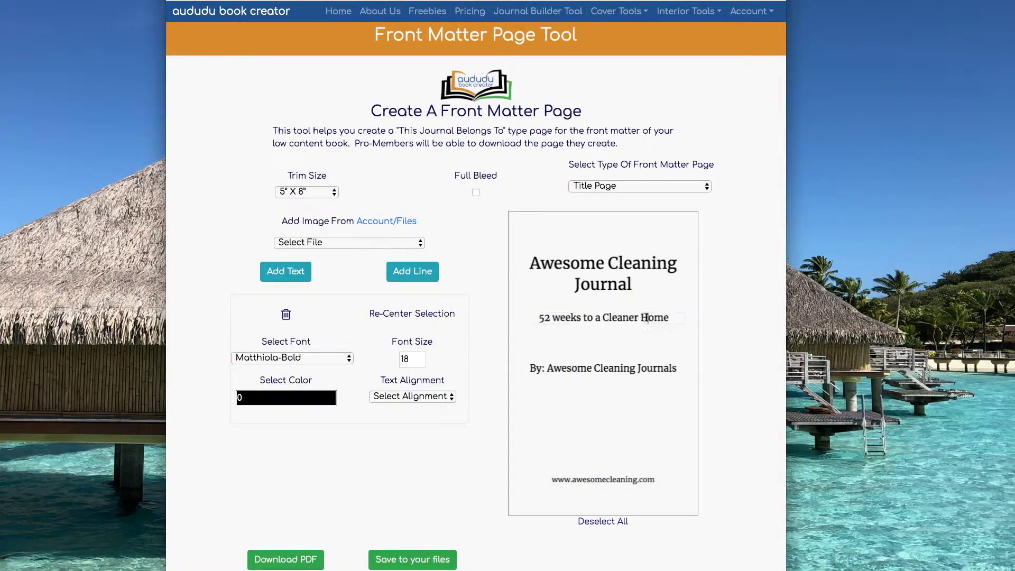
Apply Petit Formal Script to all three text blocks
{"action": "left_click_drag", "start_coordinate": [520, 238], "coordinate": [691, 415]}
{"action": "left_click", "coordinate": [296, 359]}
{"action": "left_click", "coordinate": [284, 245]}
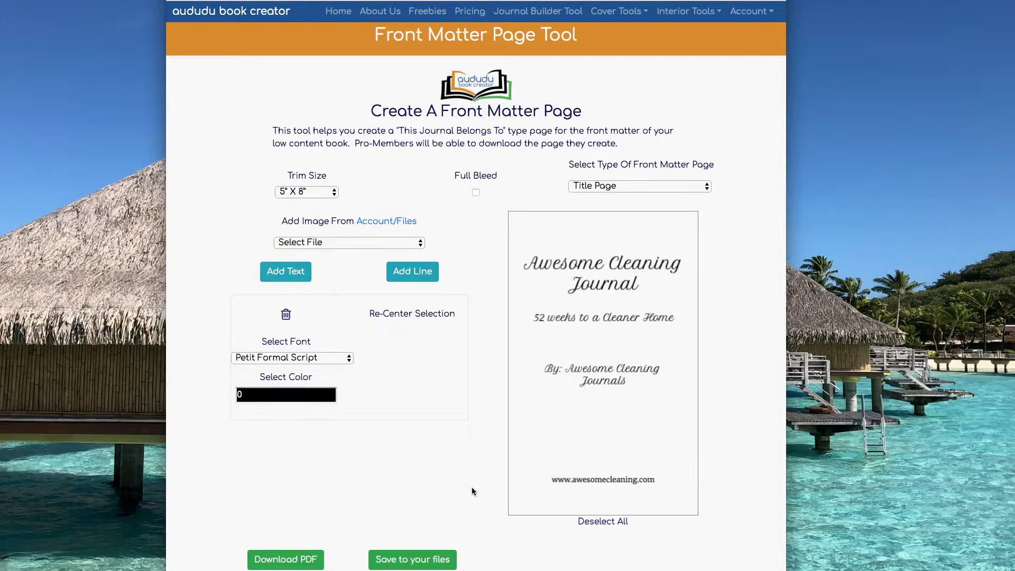
Enlarge the title across three lines, lower the subtitle and author, and begin saving as Cleaning_title
{"action": "left_click", "coordinate": [602, 273]}
{"action": "left_click", "coordinate": [421, 357]}
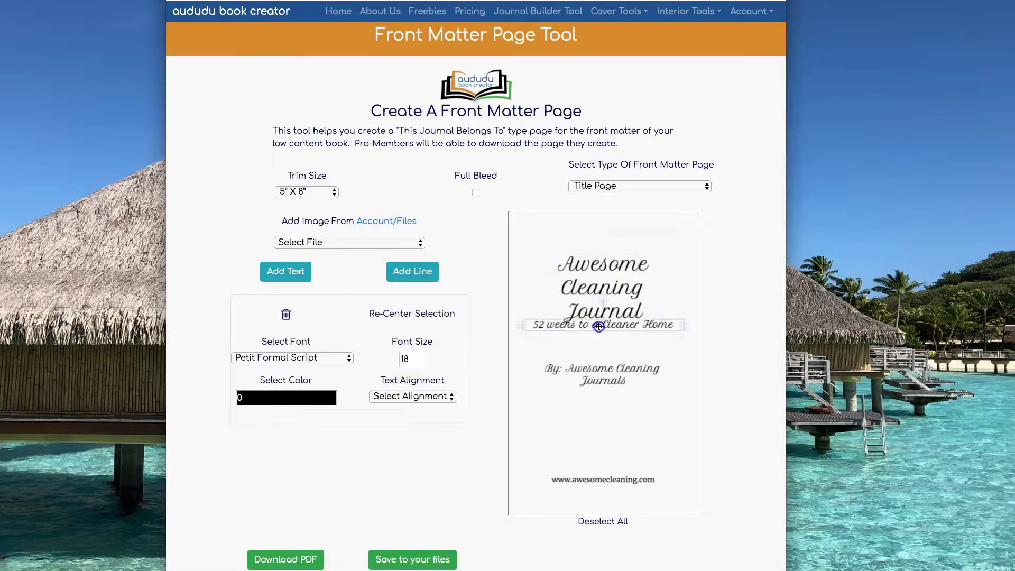
{"action": "left_click_drag", "start_coordinate": [598, 325], "coordinate": [598, 339]}
{"action": "left_click", "coordinate": [603, 278]}
{"action": "left_click", "coordinate": [422, 357]}
{"action": "left_click_drag", "start_coordinate": [603, 296], "coordinate": [602, 277]}
{"action": "left_click_drag", "start_coordinate": [602, 373], "coordinate": [602, 429]}
{"action": "left_click_drag", "start_coordinate": [603, 338], "coordinate": [603, 370]}
{"action": "left_click_drag", "start_coordinate": [603, 280], "coordinate": [602, 285]}
{"action": "left_click", "coordinate": [421, 357]}
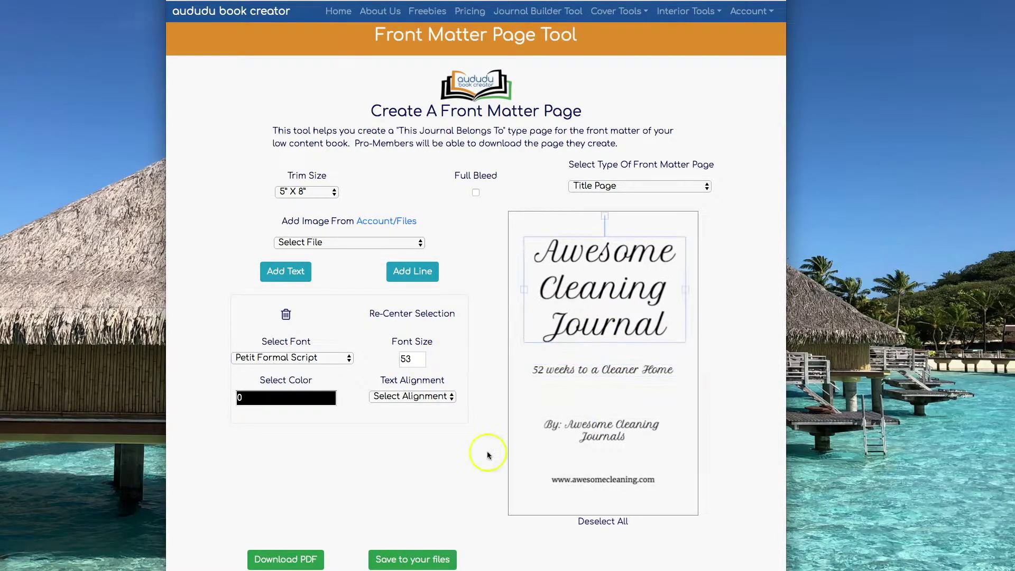
{"action": "left_click_drag", "start_coordinate": [614, 372], "coordinate": [614, 378]}
{"action": "left_click", "coordinate": [418, 559]}
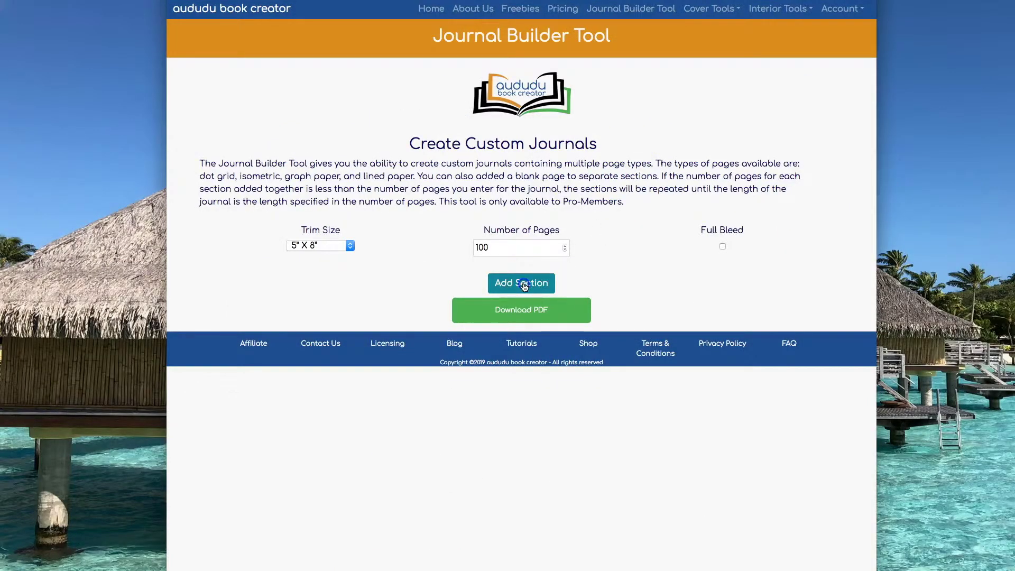
Add sections 1 and 2 as the 5x8_Cleaning_title.png and copyright pages
{"action": "left_click", "coordinate": [523, 284]}
{"action": "left_click", "coordinate": [338, 306]}
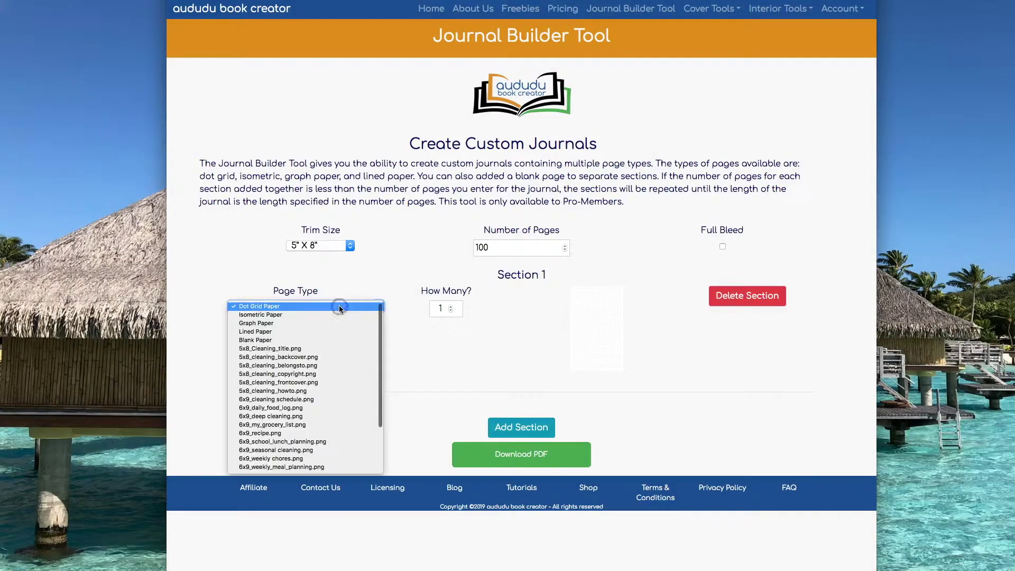
{"action": "left_click", "coordinate": [314, 348]}
{"action": "left_click", "coordinate": [520, 431]}
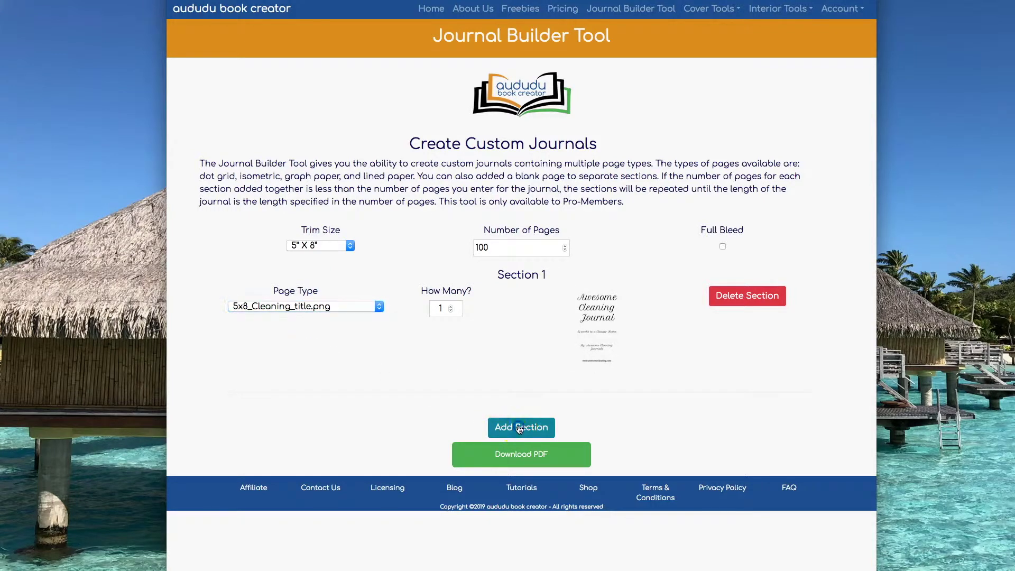
{"action": "left_click", "coordinate": [344, 451]}
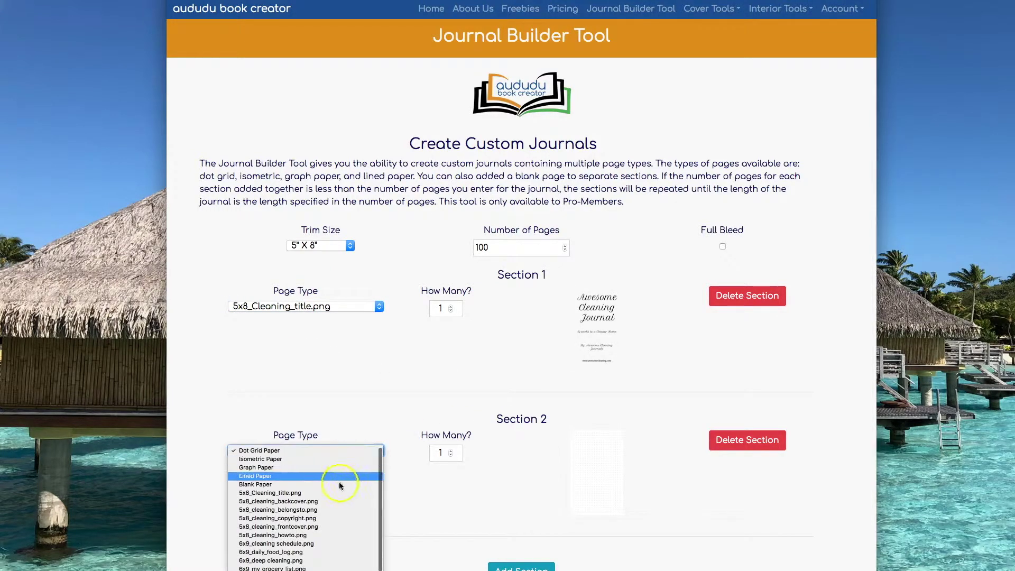
{"action": "left_click", "coordinate": [337, 519]}
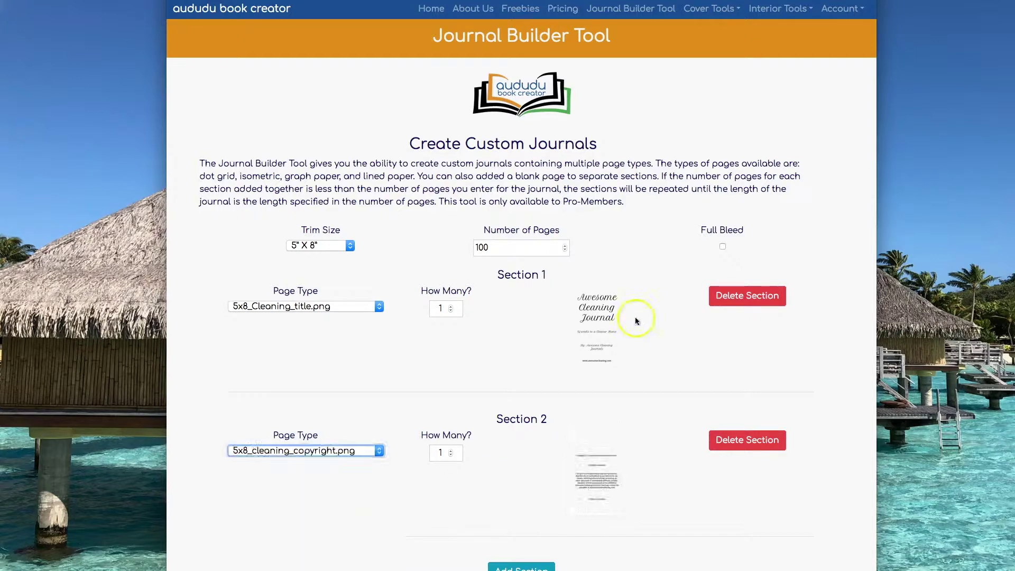
Add section 3 as the belongs-to page
{"action": "scroll", "coordinate": [637, 317], "scroll_direction": "down", "scroll_amount": 1}
{"action": "left_click", "coordinate": [521, 551]}
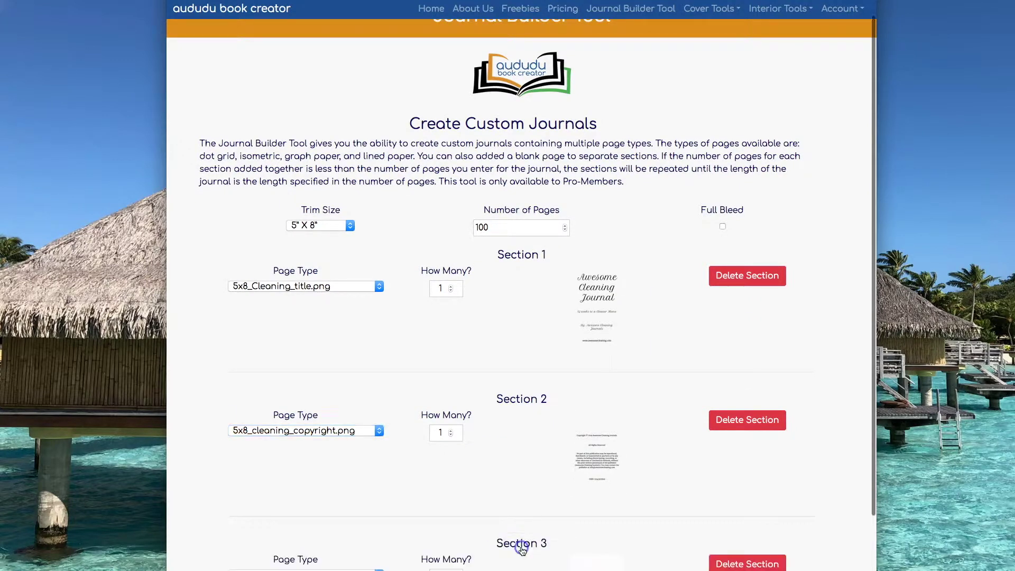
{"action": "scroll", "coordinate": [504, 428], "scroll_direction": "down", "scroll_amount": 3}
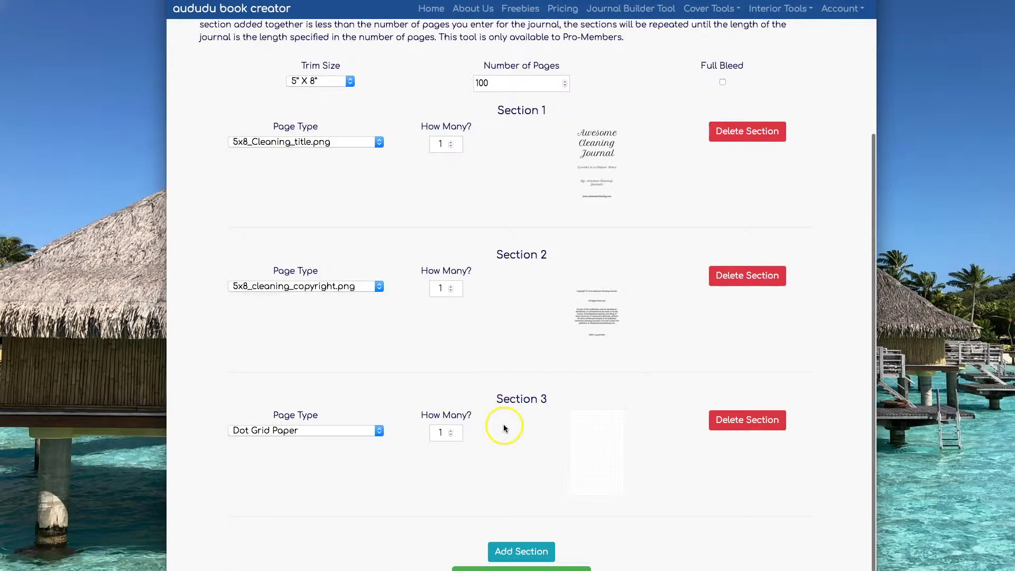
{"action": "left_click", "coordinate": [356, 437]}
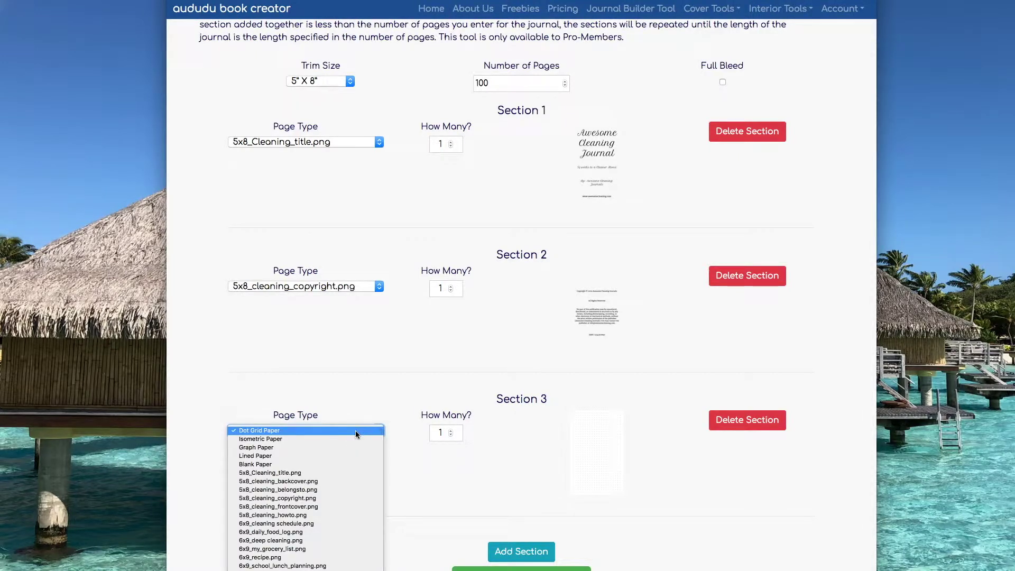
{"action": "left_click", "coordinate": [317, 489]}
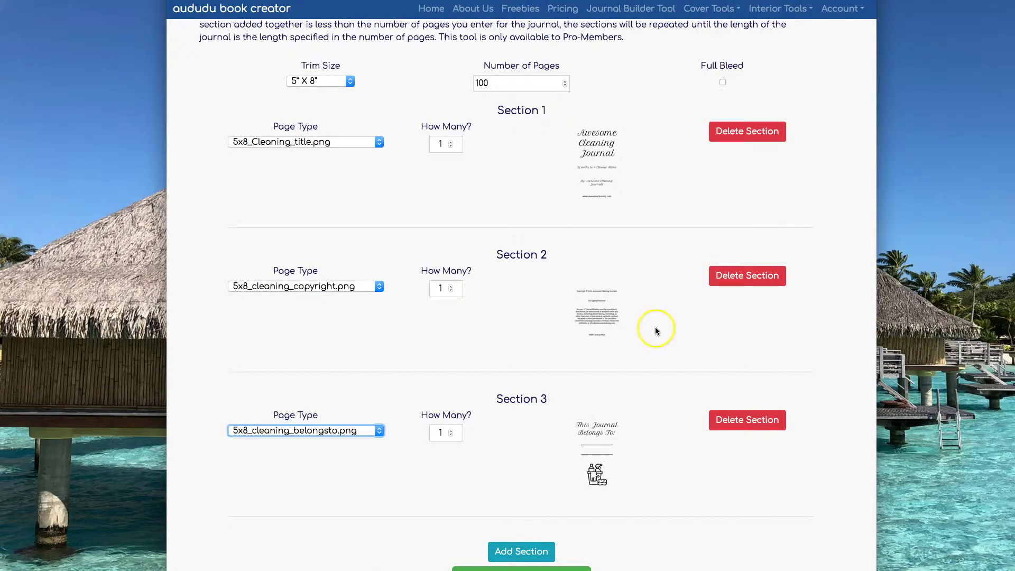
Add section 4 as the how-to page, then add a fifth section
{"action": "left_click", "coordinate": [524, 552]}
{"action": "scroll", "coordinate": [643, 369], "scroll_direction": "down", "scroll_amount": 3}
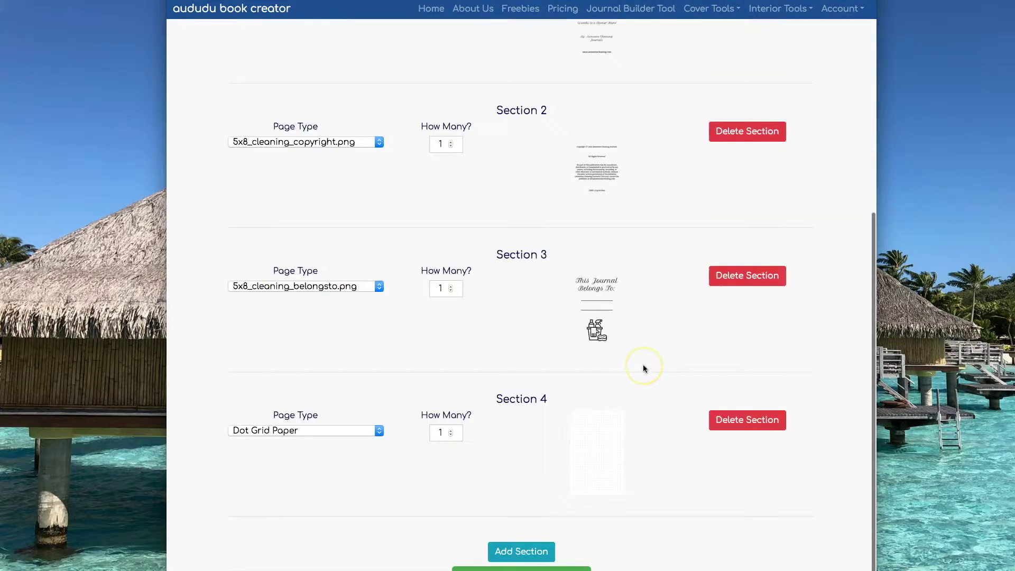
{"action": "left_click", "coordinate": [374, 431]}
{"action": "left_click", "coordinate": [313, 429]}
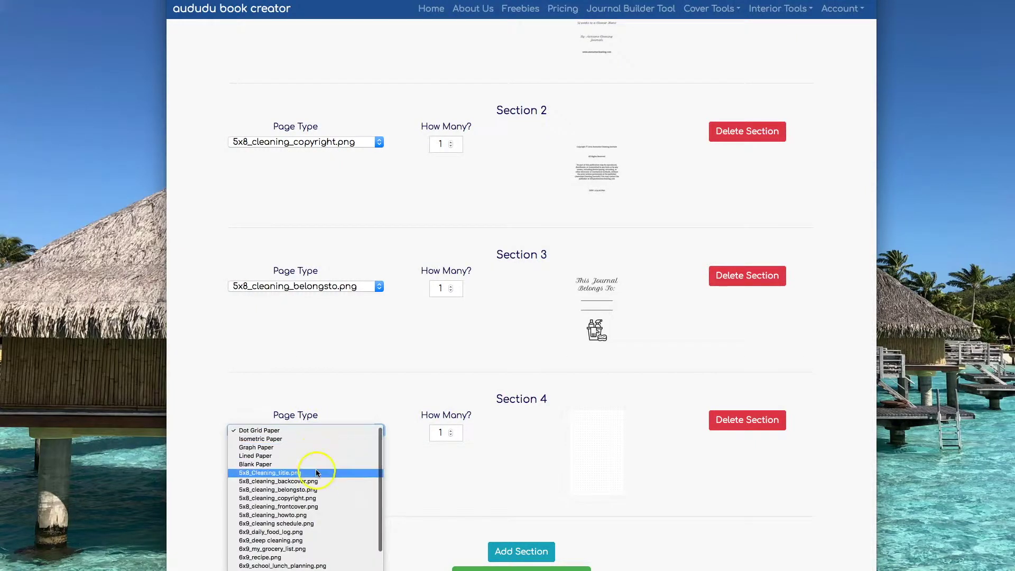
{"action": "left_click_drag", "start_coordinate": [319, 511], "coordinate": [291, 517]}
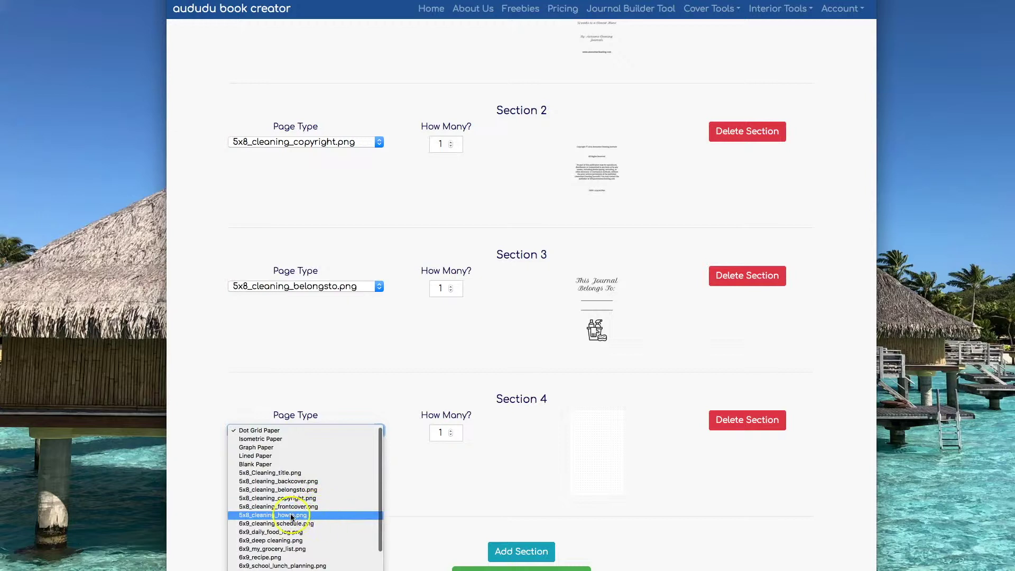
{"action": "left_click", "coordinate": [291, 515]}
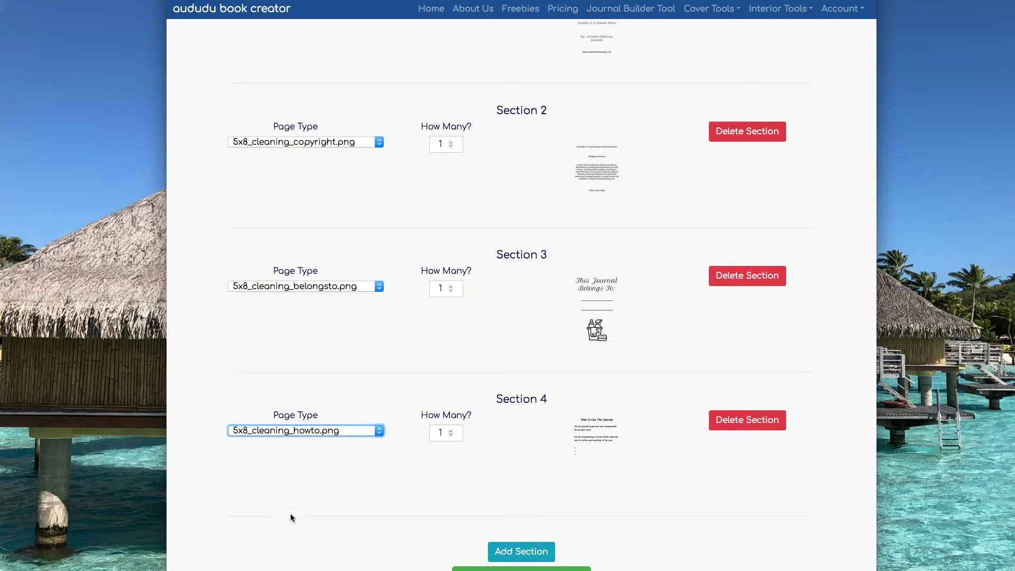
{"action": "left_click", "coordinate": [520, 548]}
Make section 5 the seasonal cleaning page and add section 6 as deep cleaning
{"action": "left_click", "coordinate": [307, 430]}
{"action": "scroll", "coordinate": [285, 521], "scroll_direction": "down", "scroll_amount": 2}
{"action": "left_click", "coordinate": [273, 524]}
{"action": "left_click", "coordinate": [518, 551]}
{"action": "left_click", "coordinate": [312, 430]}
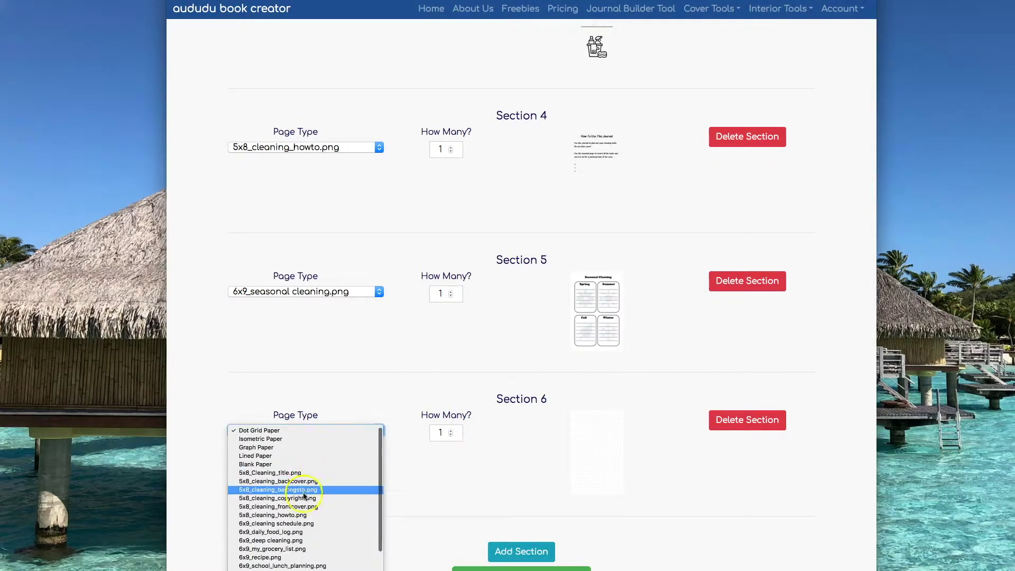
{"action": "left_click", "coordinate": [296, 541]}
Add section 7 as the weekly chores page with 52 copies
{"action": "left_click", "coordinate": [518, 551]}
{"action": "left_click", "coordinate": [339, 436]}
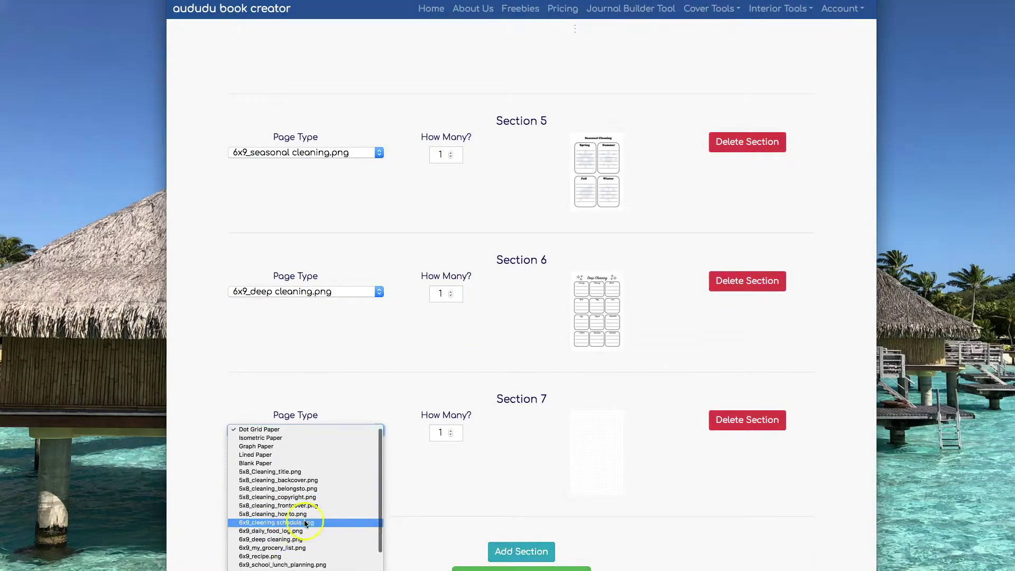
{"action": "scroll", "coordinate": [288, 539], "scroll_direction": "down", "scroll_amount": 2}
{"action": "left_click", "coordinate": [286, 549]}
{"action": "double_click", "coordinate": [442, 434]}
{"action": "type", "text": "52"}
{"action": "scroll", "coordinate": [674, 404], "scroll_direction": "up", "scroll_amount": 9}
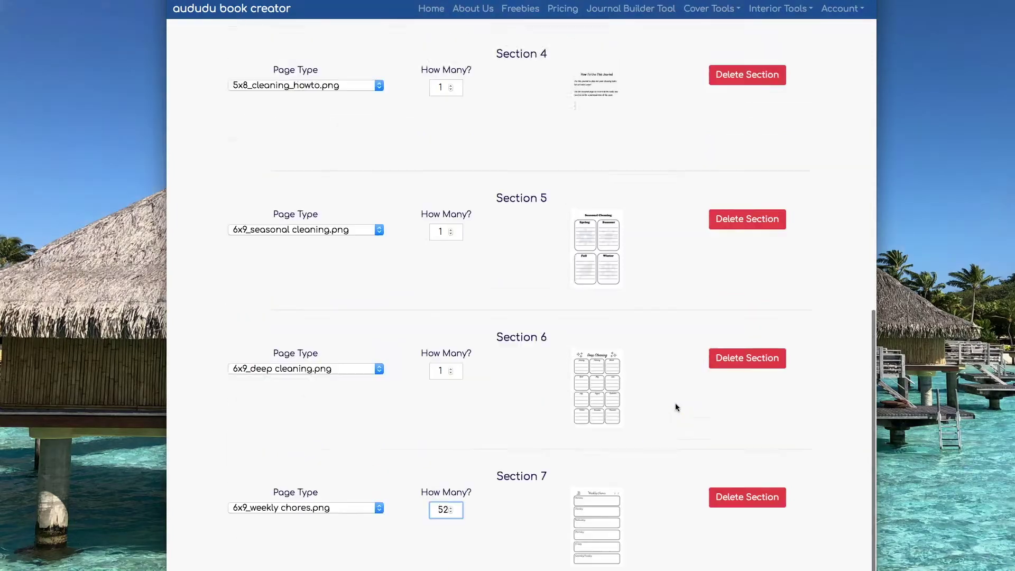
{"action": "scroll", "coordinate": [603, 498], "scroll_direction": "down", "scroll_amount": 10}
Add section 8 as the cleaning schedule page with 10 copies
{"action": "left_click", "coordinate": [520, 551]}
{"action": "left_click", "coordinate": [344, 432]}
{"action": "scroll", "coordinate": [318, 492], "scroll_direction": "down", "scroll_amount": 2}
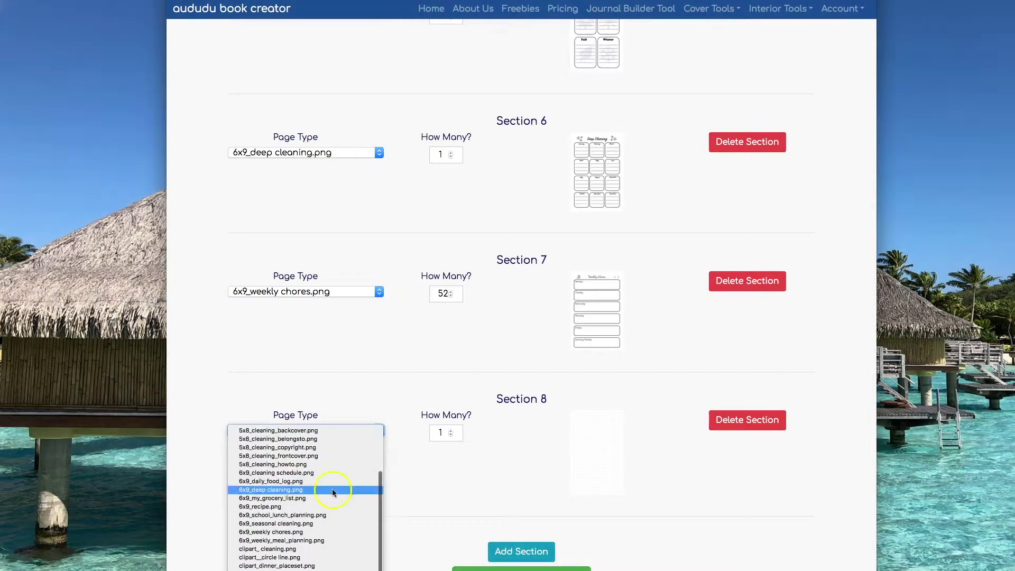
{"action": "scroll", "coordinate": [305, 509], "scroll_direction": "up", "scroll_amount": 2}
{"action": "left_click", "coordinate": [285, 501]}
{"action": "scroll", "coordinate": [446, 437], "scroll_direction": "up", "scroll_amount": 1}
{"action": "double_click", "coordinate": [442, 433]}
{"action": "type", "text": "10"}
Set the journal's total Number of Pages to 68
{"action": "scroll", "coordinate": [523, 444], "scroll_direction": "up", "scroll_amount": 10}
{"action": "left_click_drag", "start_coordinate": [490, 246], "coordinate": [464, 238]}
{"action": "type", "text": "68"}
{"action": "left_click", "coordinate": [658, 242]}
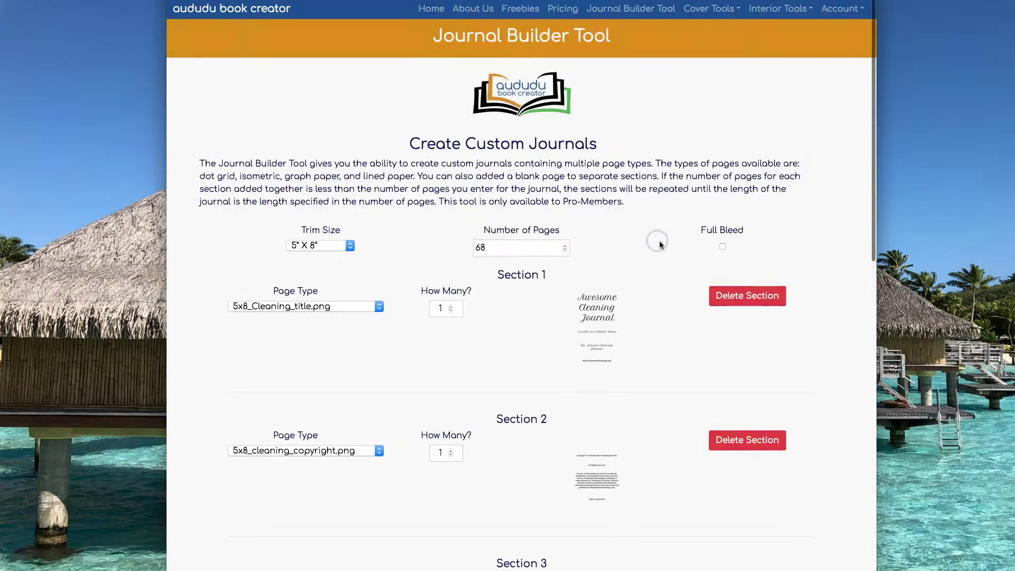
Download the journal as a PDF and open it to check the pages
{"action": "scroll", "coordinate": [658, 243], "scroll_direction": "down", "scroll_amount": 10}
{"action": "left_click", "coordinate": [523, 570]}
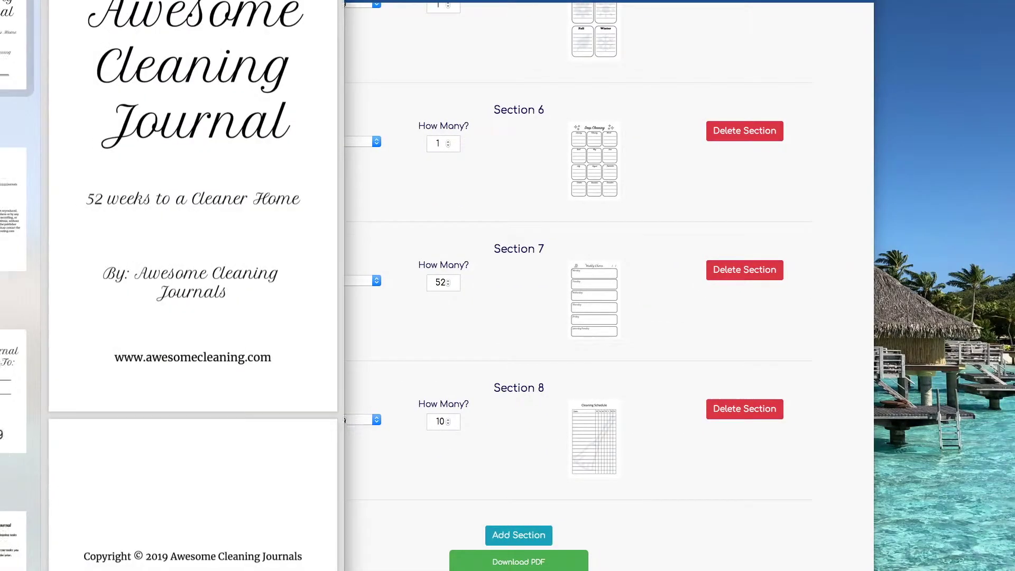
{"action": "left_click", "coordinate": [402, 141]}
{"action": "scroll", "coordinate": [401, 138], "scroll_direction": "down", "scroll_amount": 20}
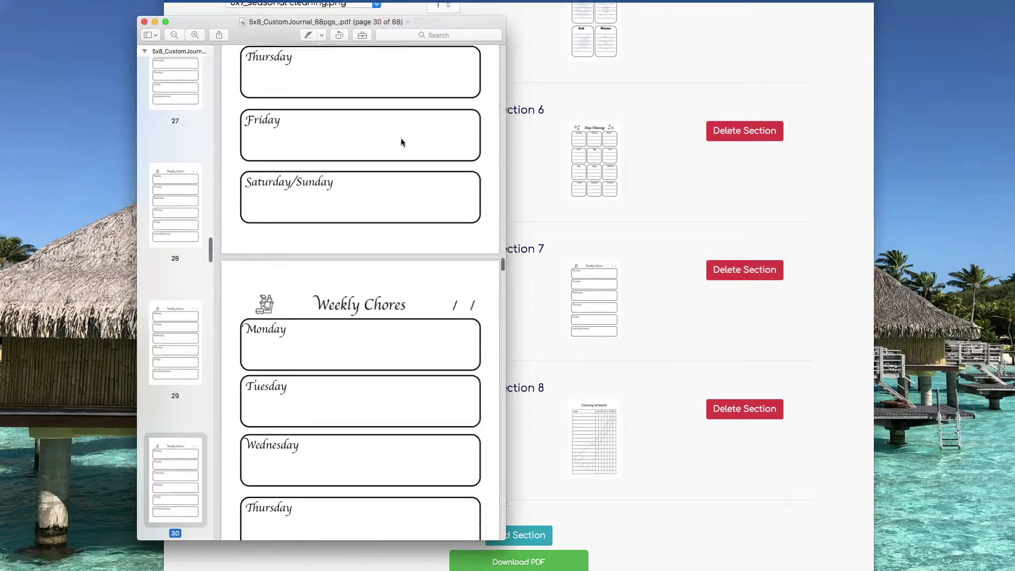